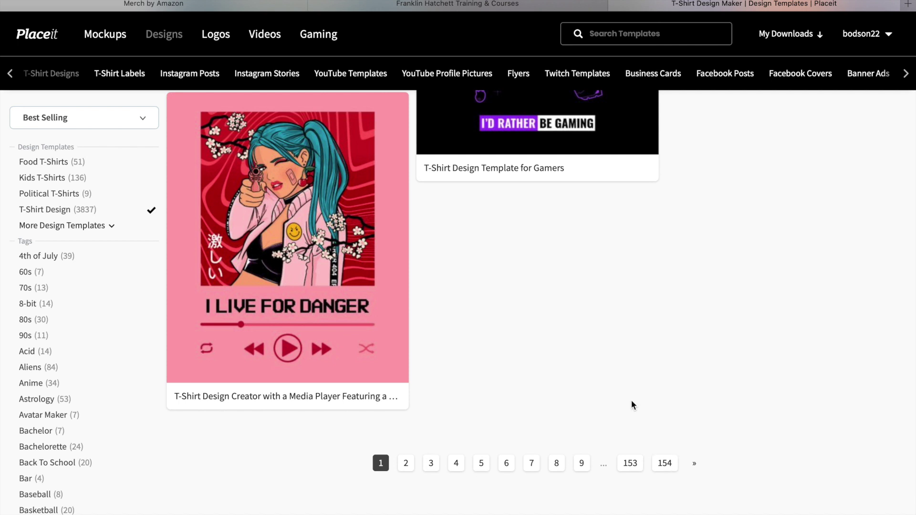
Look through the best-selling T-shirt design templates to see which styles and graphics are available
scroll(632, 405, up, 1)
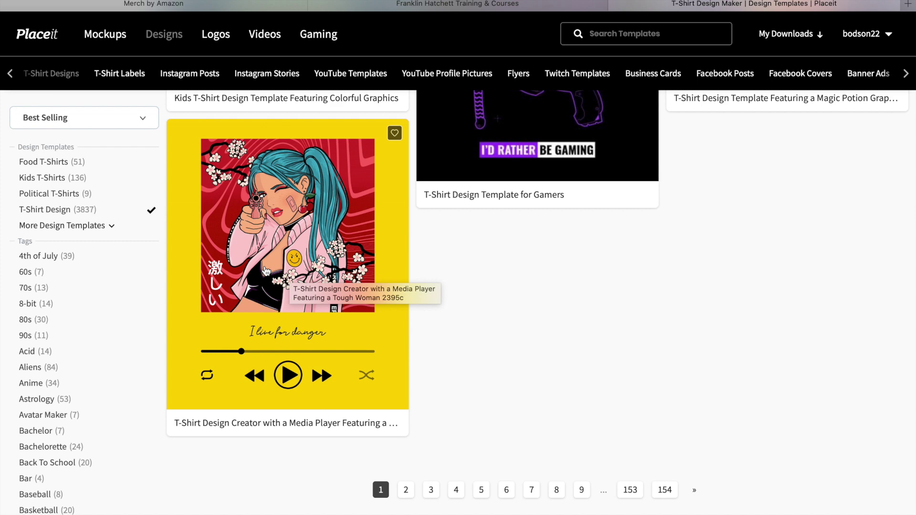
scroll(265, 271, up, 2)
scroll(266, 271, down, 15)
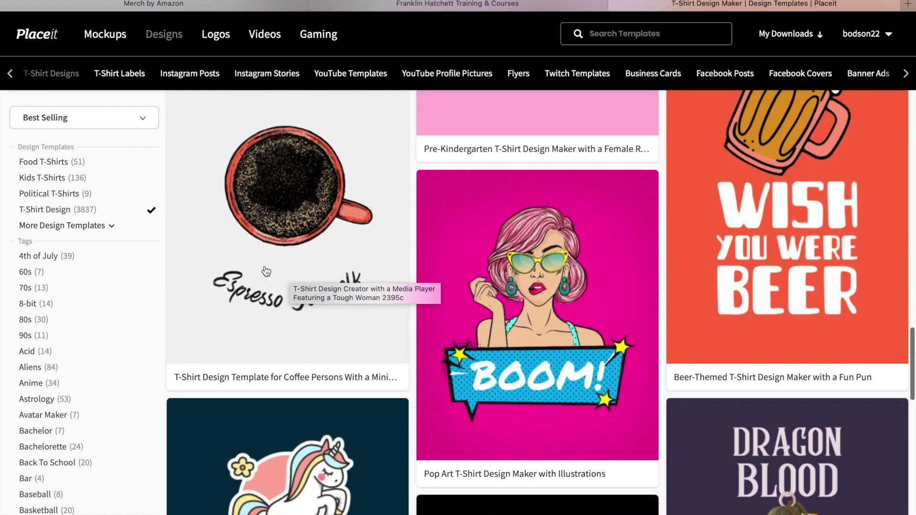
scroll(266, 271, up, 1)
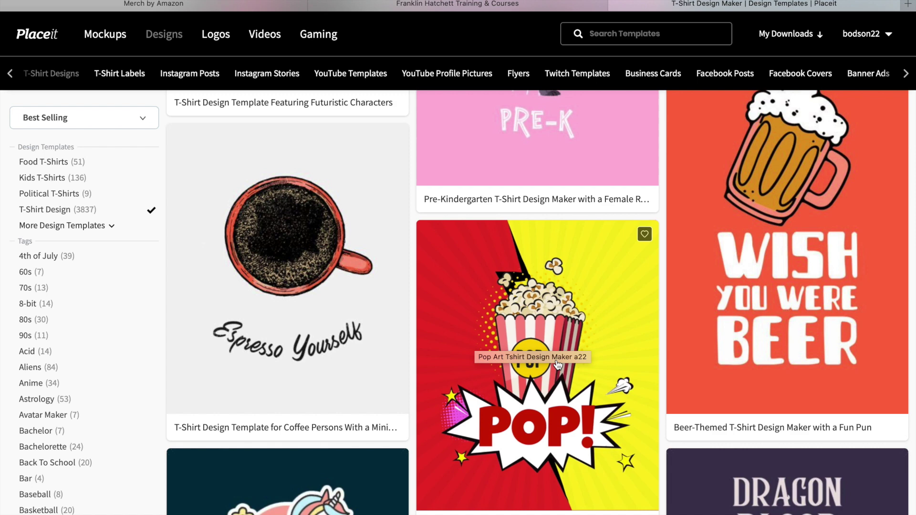
scroll(558, 365, up, 8)
scroll(521, 213, up, 10)
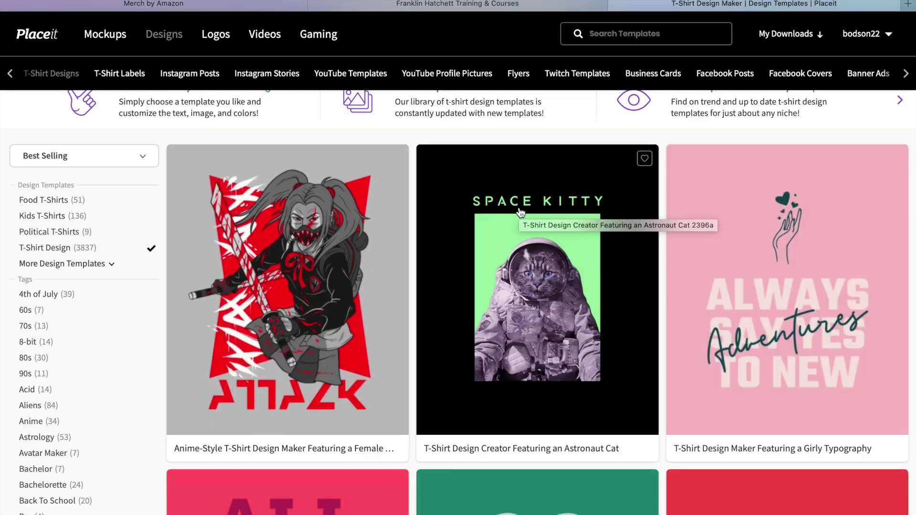
scroll(521, 213, down, 20)
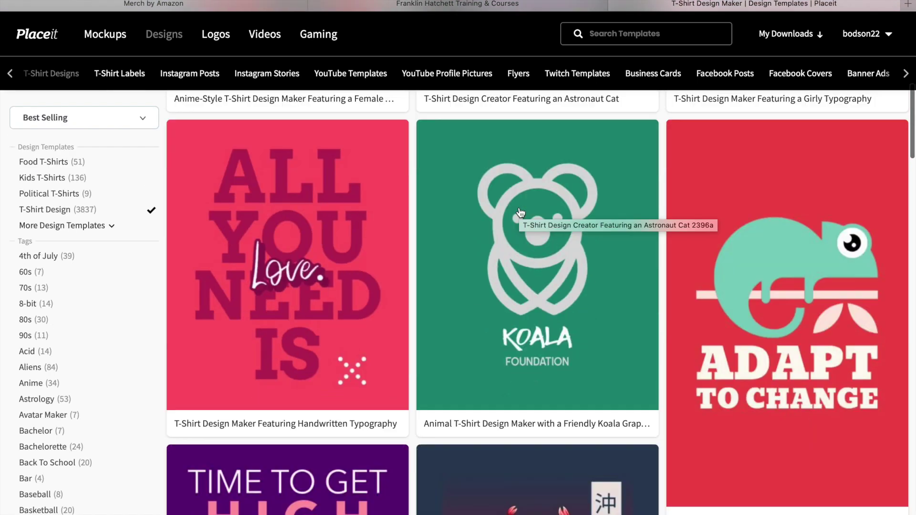
scroll(521, 213, down, 8)
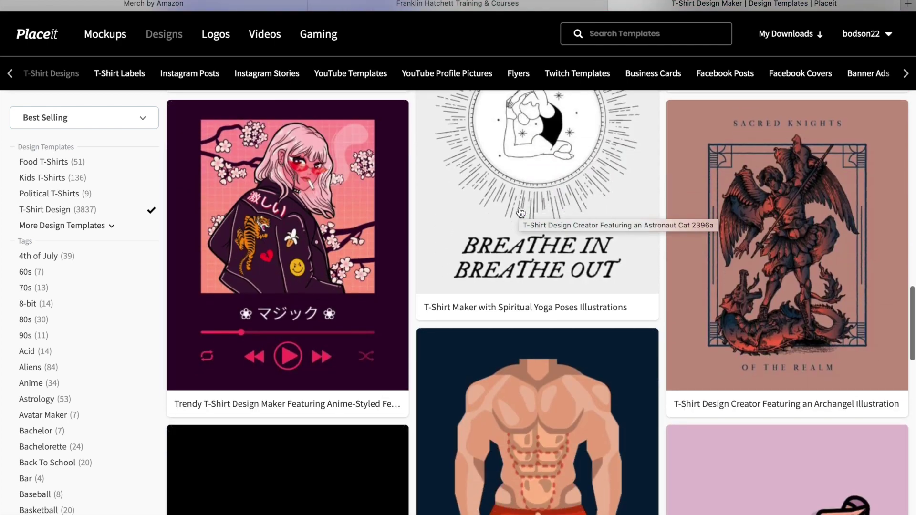
scroll(521, 213, up, 20)
scroll(521, 212, down, 5)
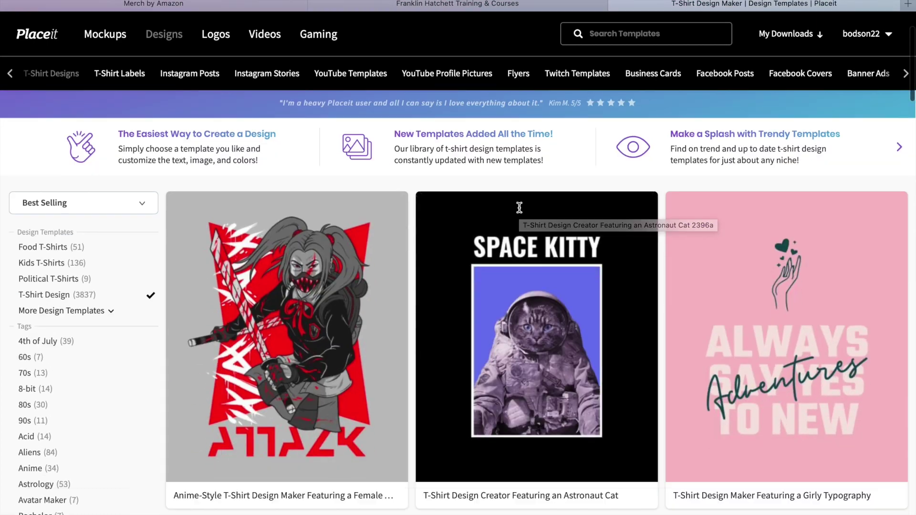
Open the anime-style female warrior template and make its background transparent
click(266, 264)
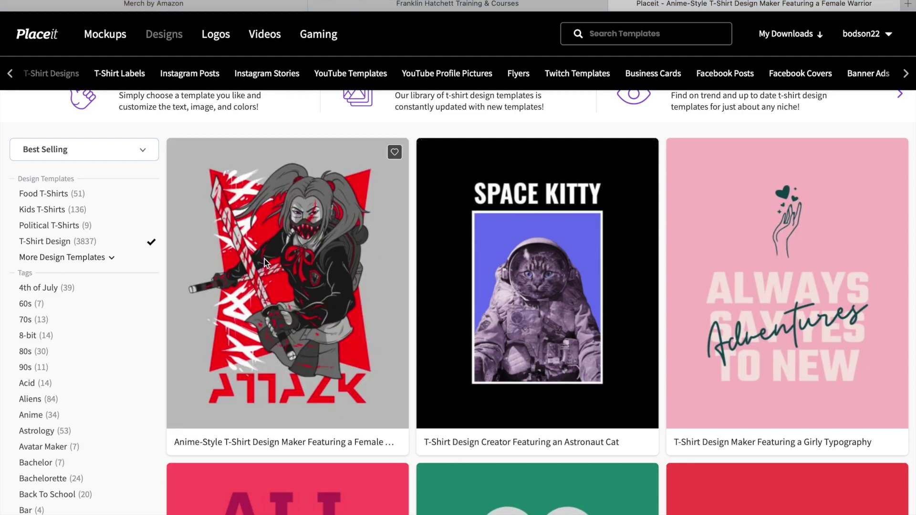
scroll(219, 256, down, 1)
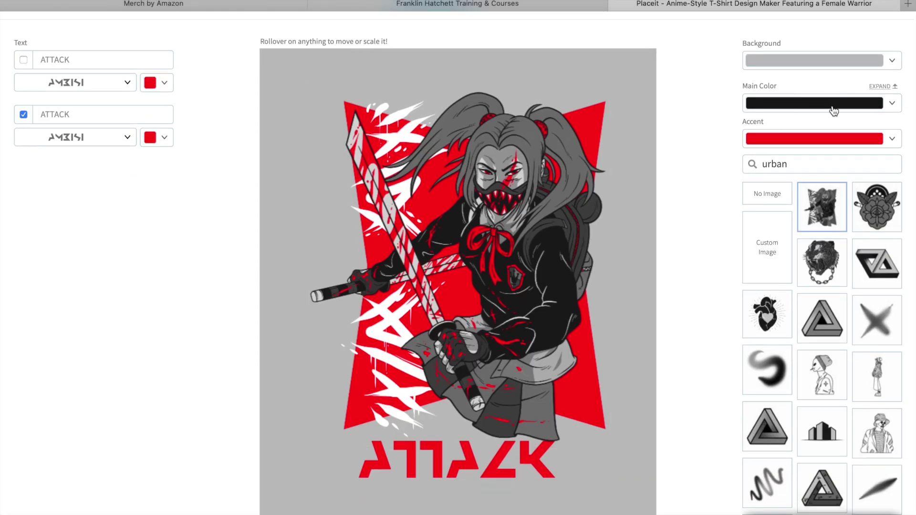
click(892, 62)
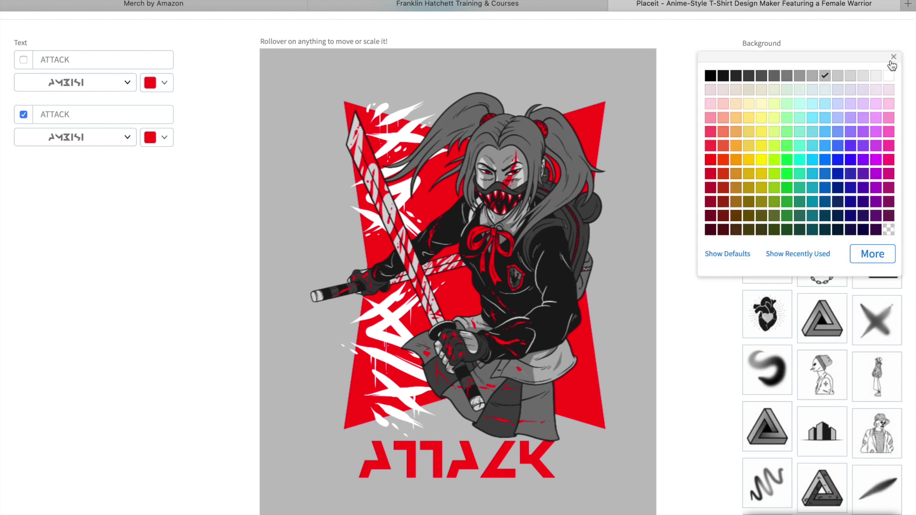
click(890, 231)
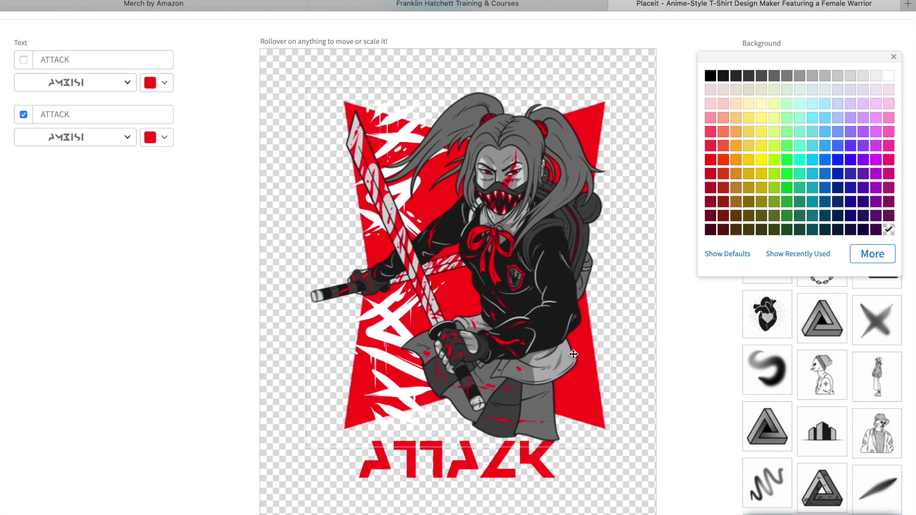
click(711, 339)
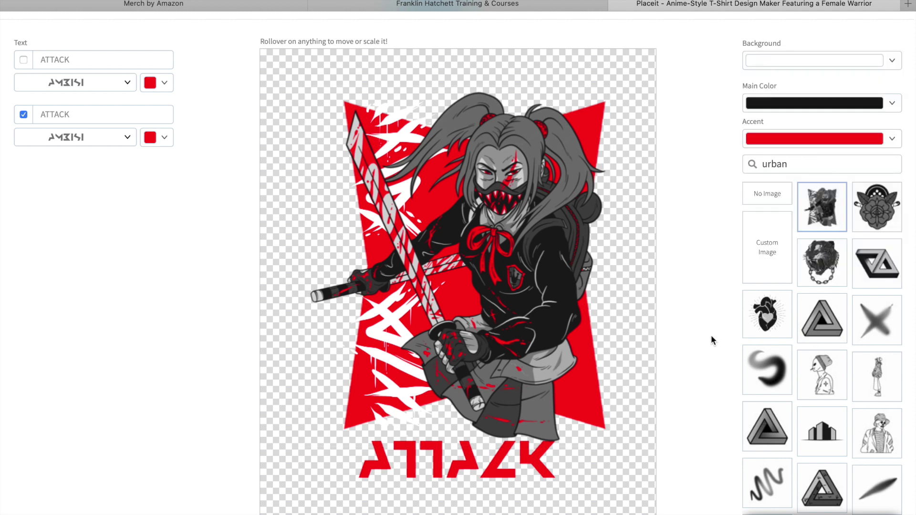
Try other urban graphics in the design, including the roaring panther with a chain and the woman with heart-shaped sunglasses
click(886, 205)
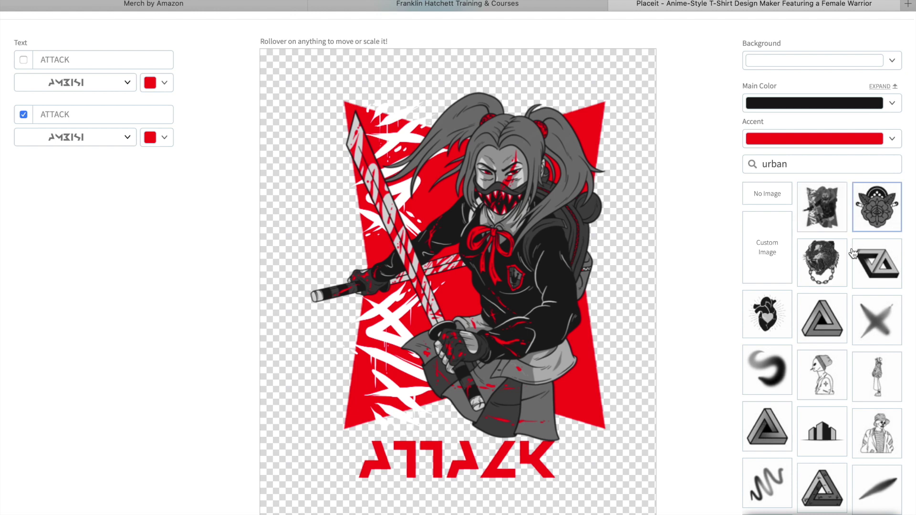
click(834, 268)
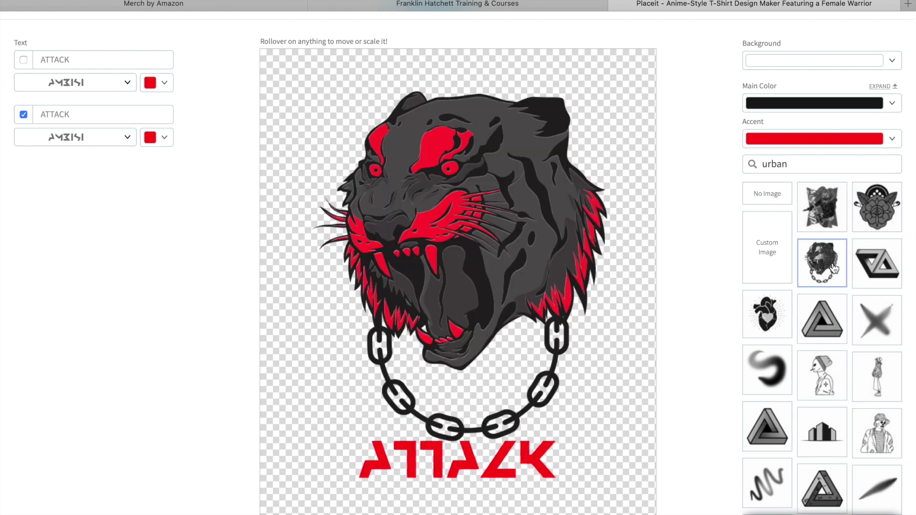
scroll(833, 334, down, 3)
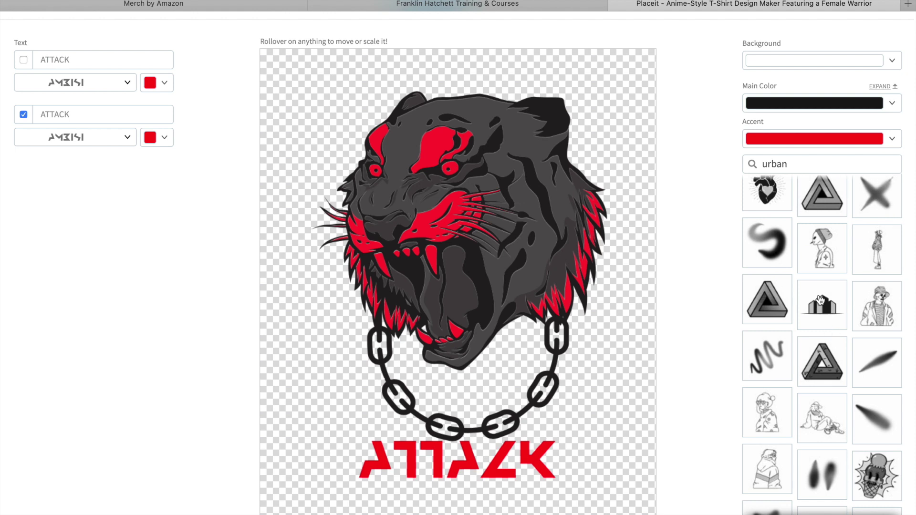
click(875, 304)
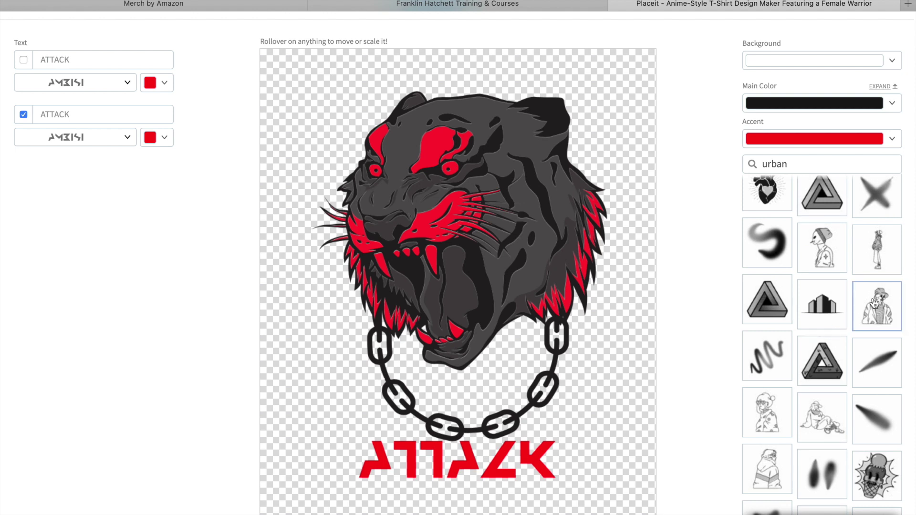
click(767, 413)
Replace the design's graphic with the urban illustration of a woman in a beanie framed by flowers
scroll(814, 312, down, 5)
scroll(815, 313, down, 7)
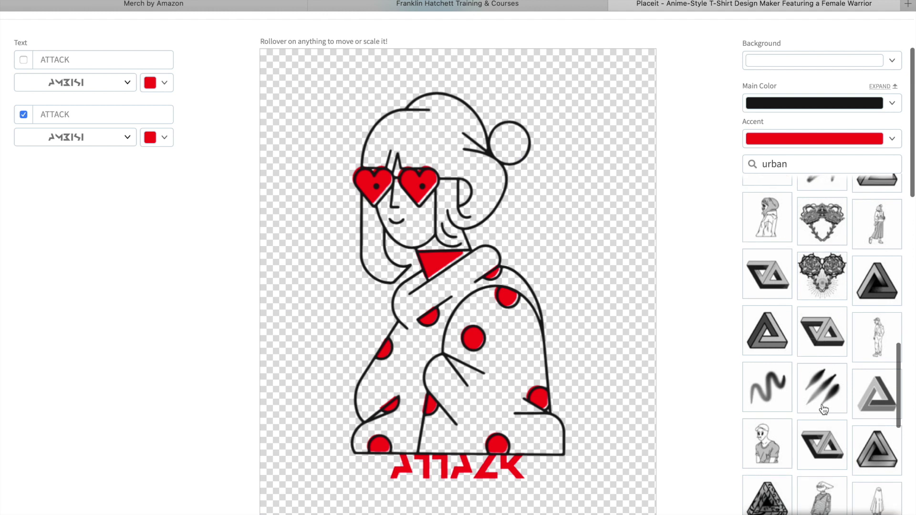
scroll(854, 376, down, 3)
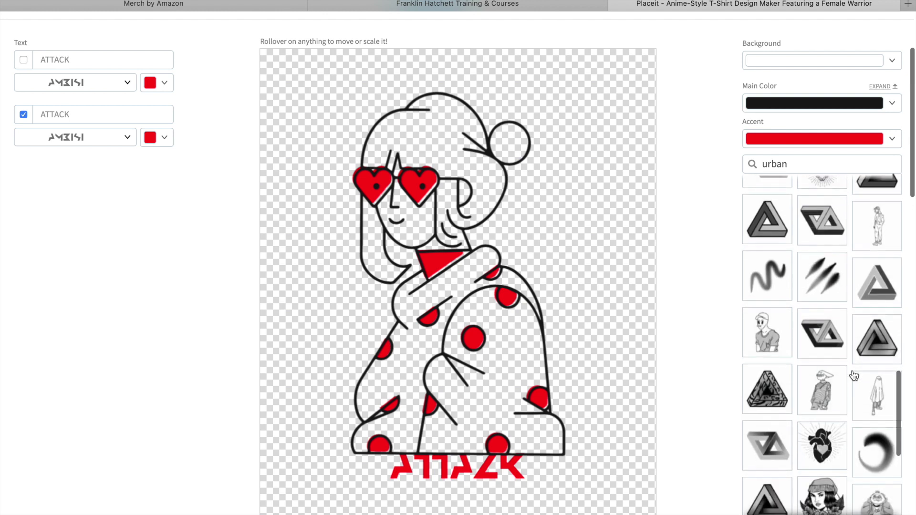
scroll(854, 376, down, 3)
click(877, 433)
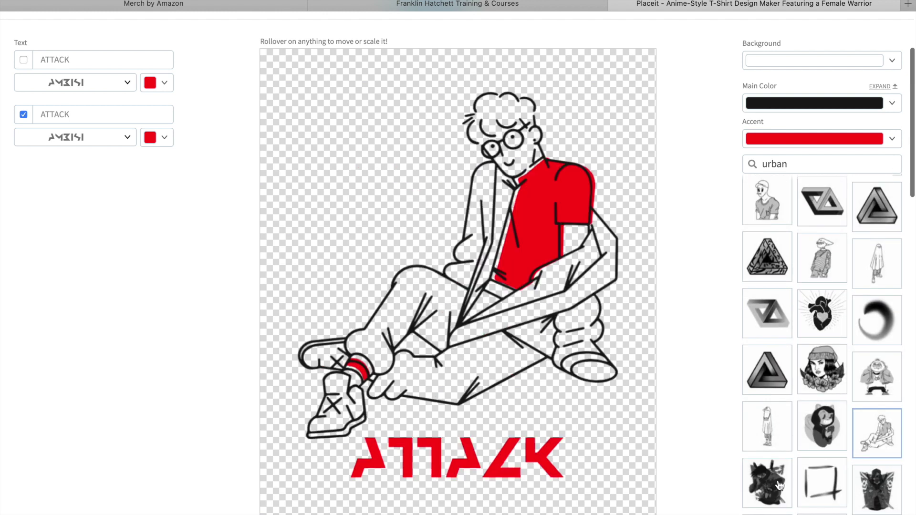
click(780, 486)
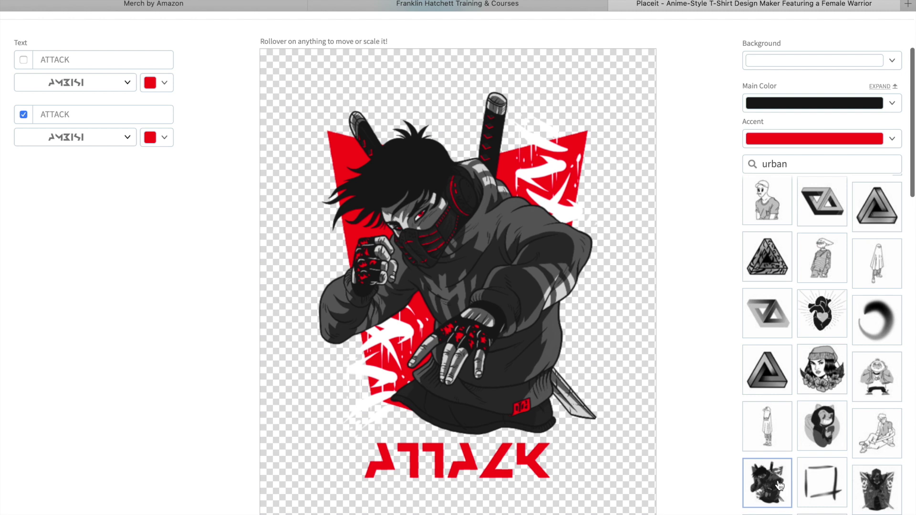
click(824, 377)
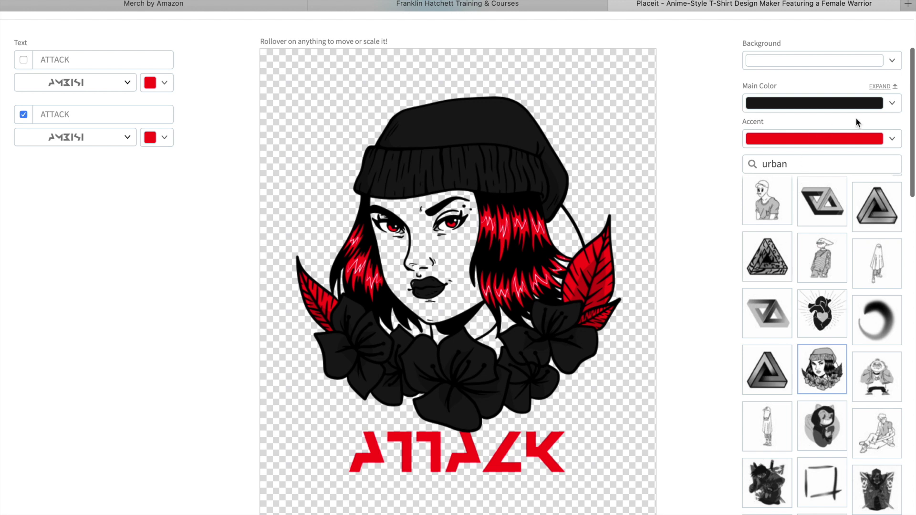
Set the graphic's main color to bright purple and its accent color to bright green
click(892, 105)
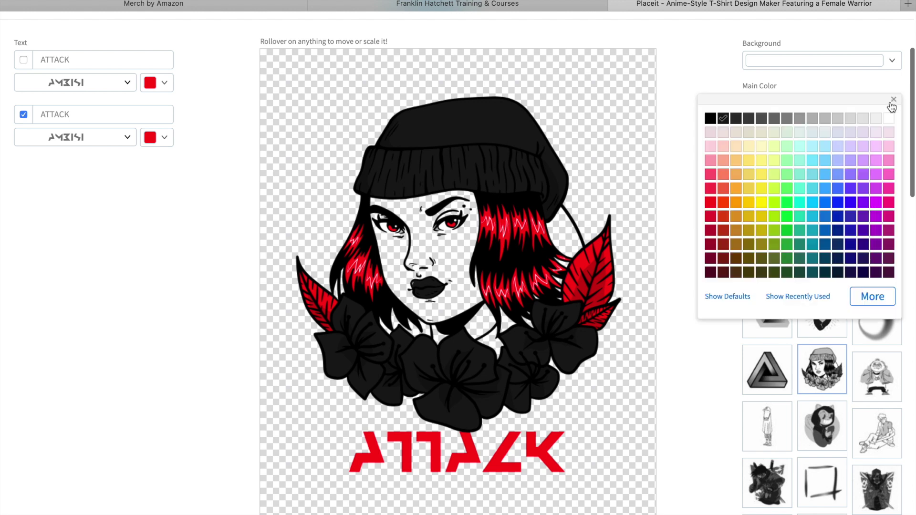
click(802, 189)
click(877, 202)
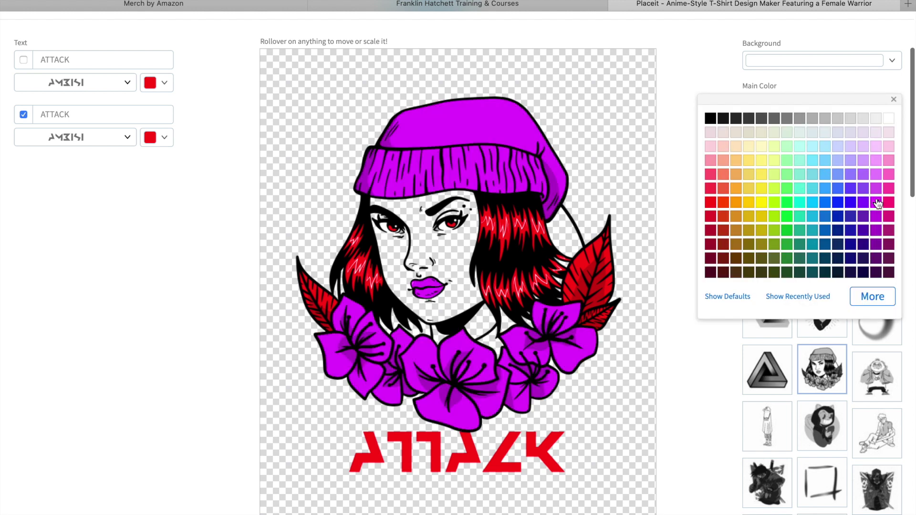
click(894, 100)
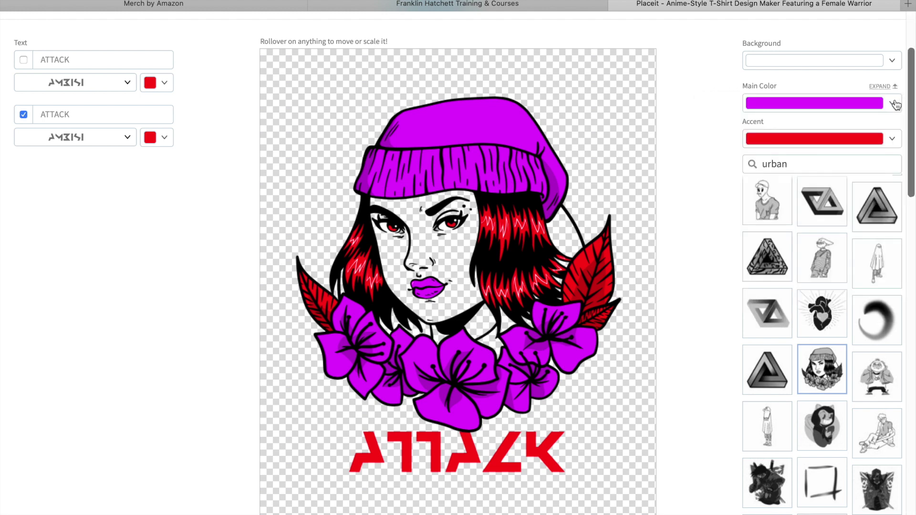
click(893, 141)
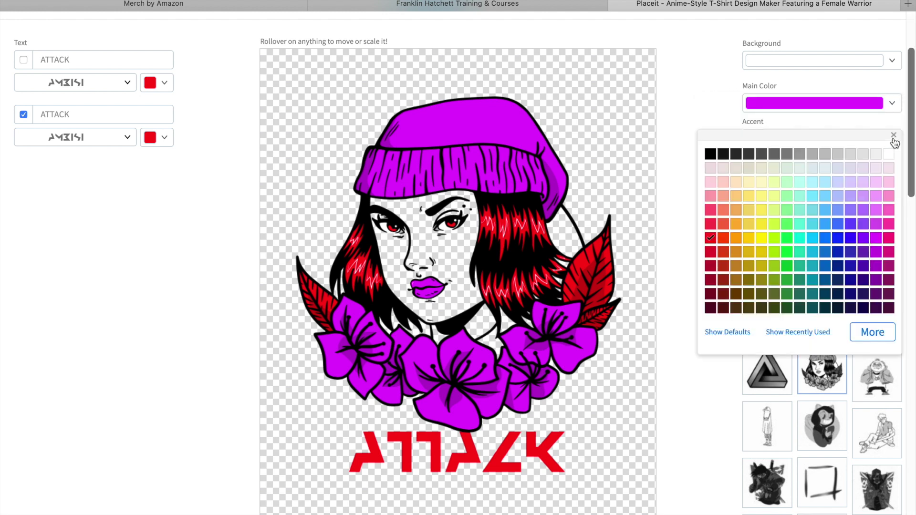
click(788, 238)
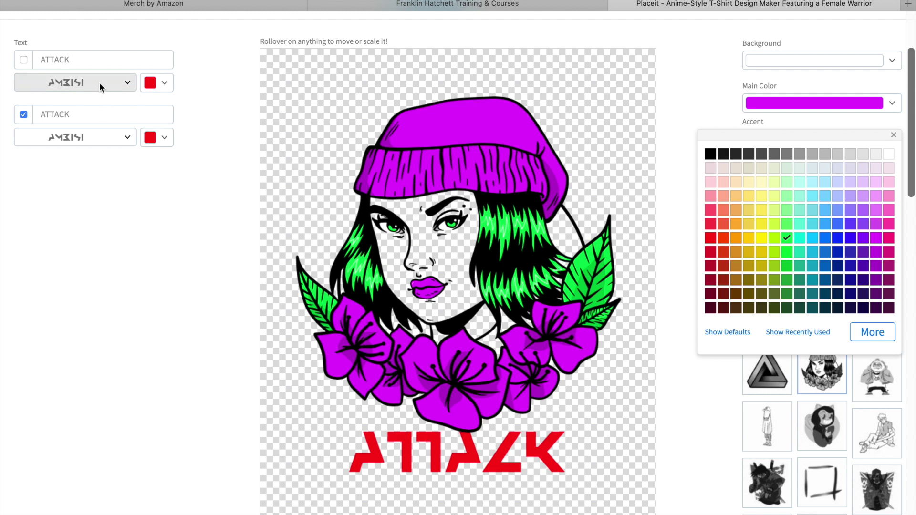
Change the caption below the graphic to "Girl power" in the Black Spirit font, leaving the first text line empty
double_click(85, 60)
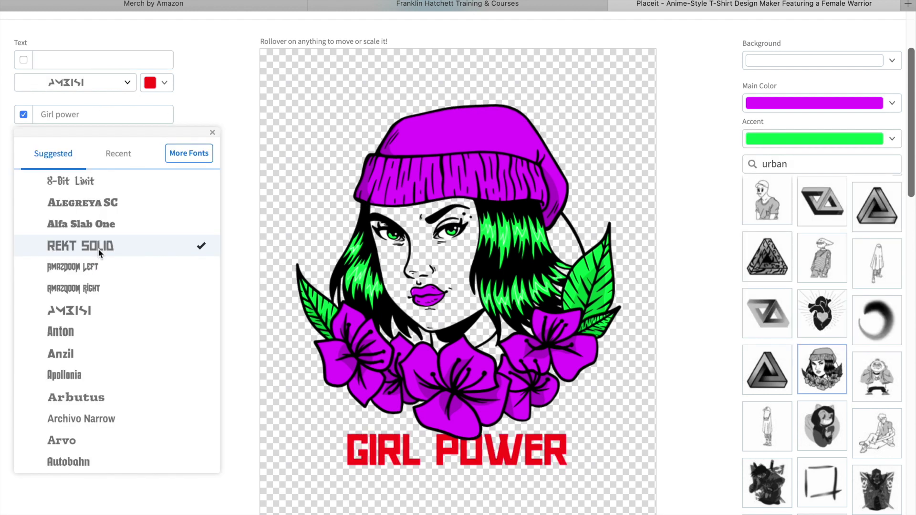
click(96, 334)
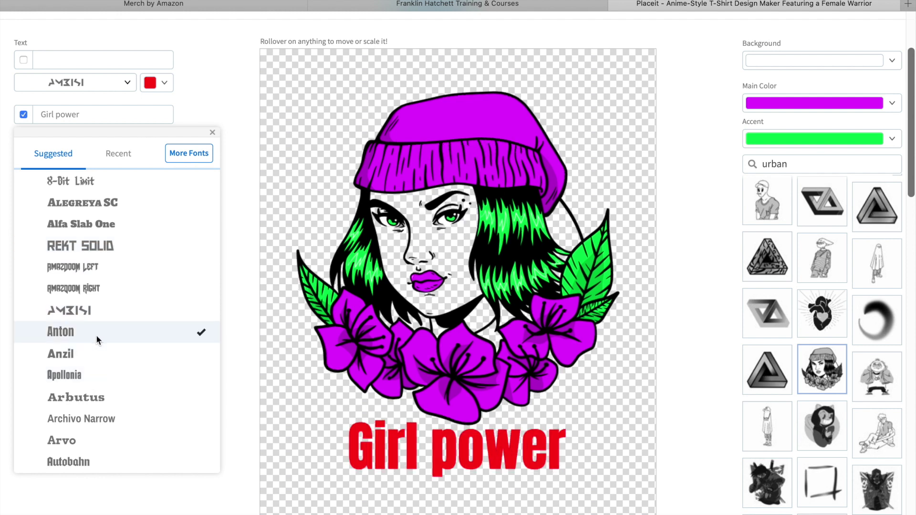
scroll(100, 416, down, 3)
scroll(104, 290, down, 3)
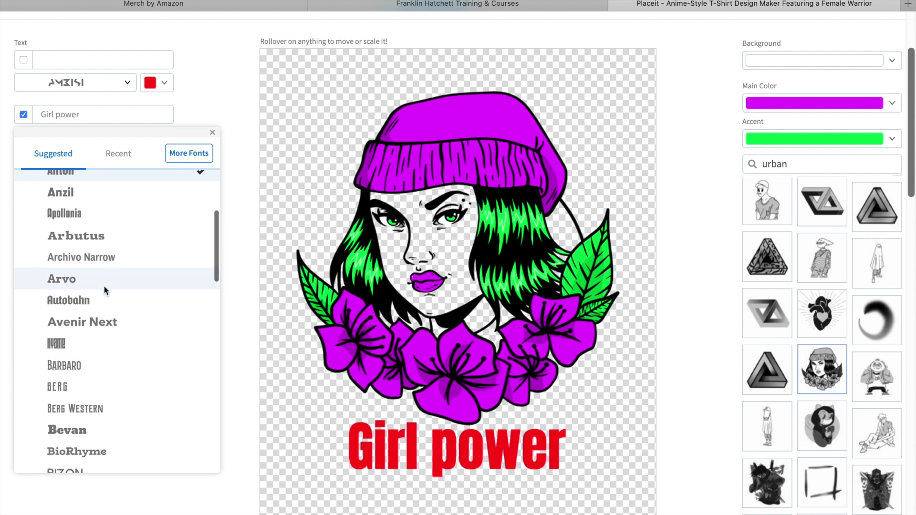
click(102, 300)
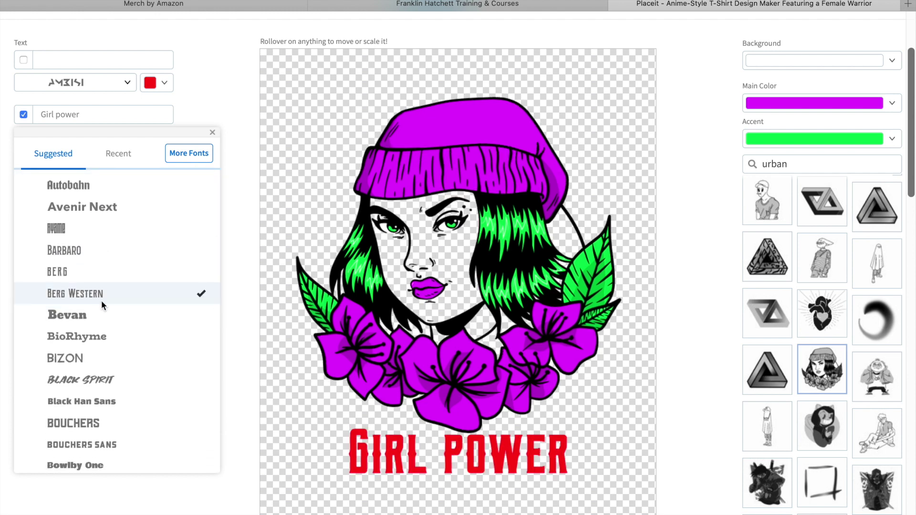
scroll(101, 302, down, 2)
click(101, 296)
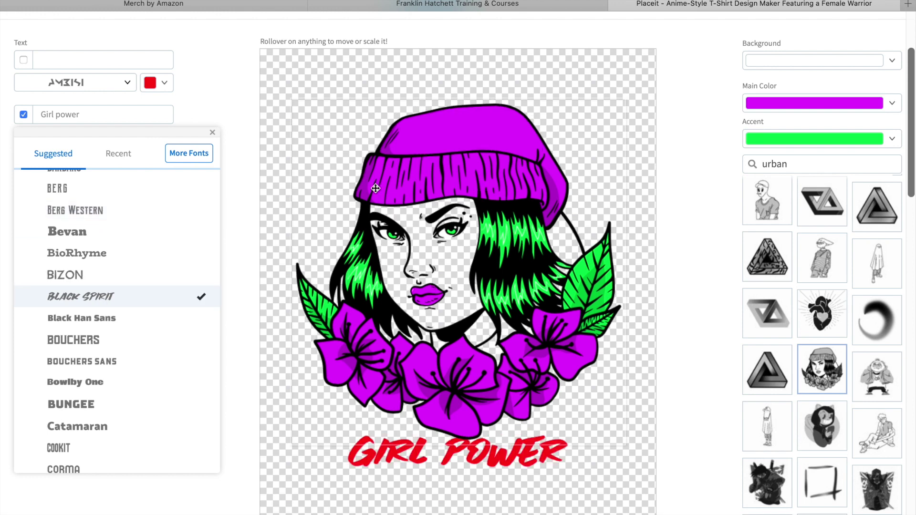
Try yellow and purple for the "Girl power" text and set its color to black
click(238, 97)
click(165, 138)
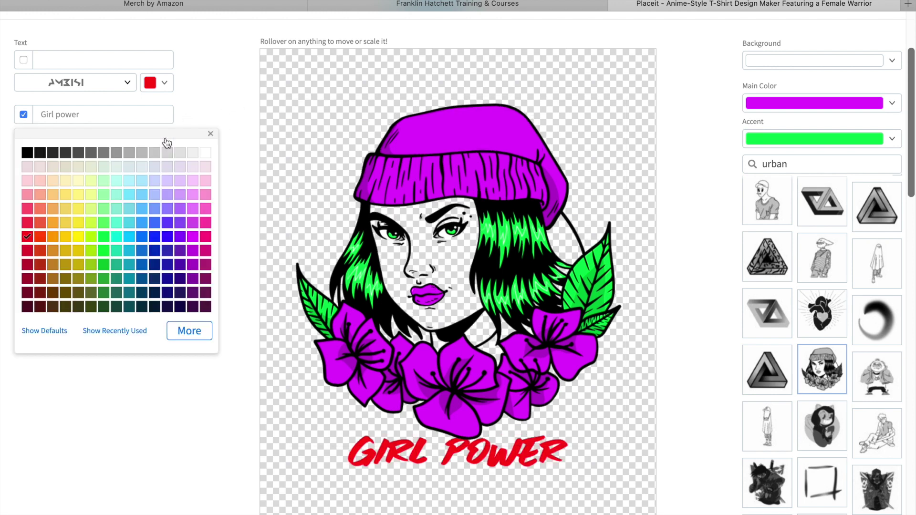
click(79, 223)
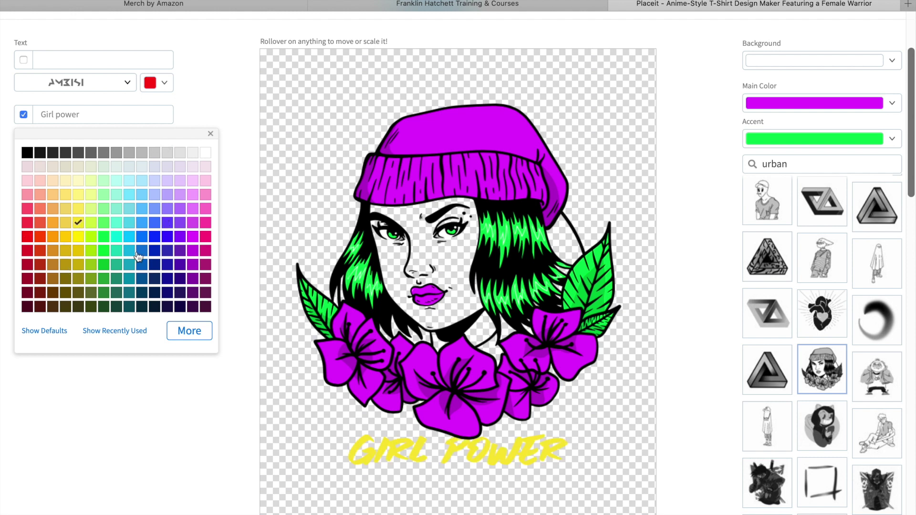
click(192, 237)
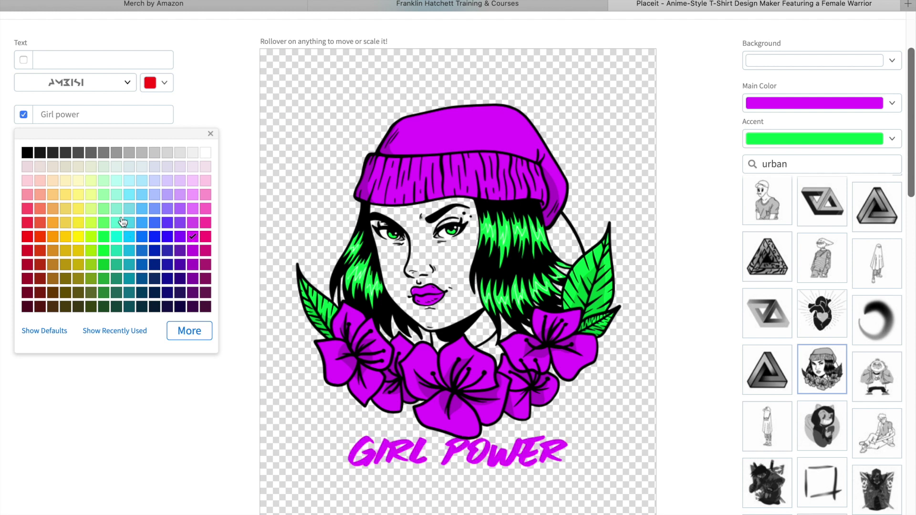
click(27, 157)
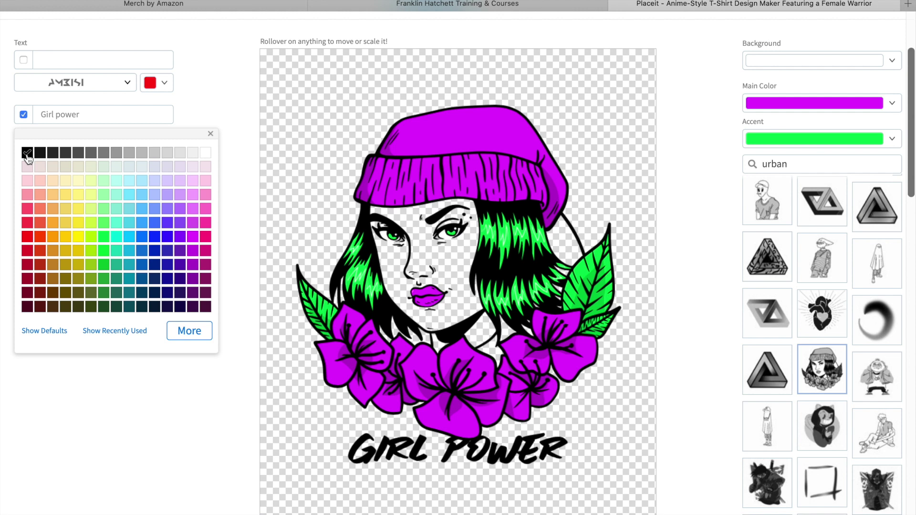
Close the text color choices and download the finished "Girl power" design as a high-resolution PNG
click(165, 400)
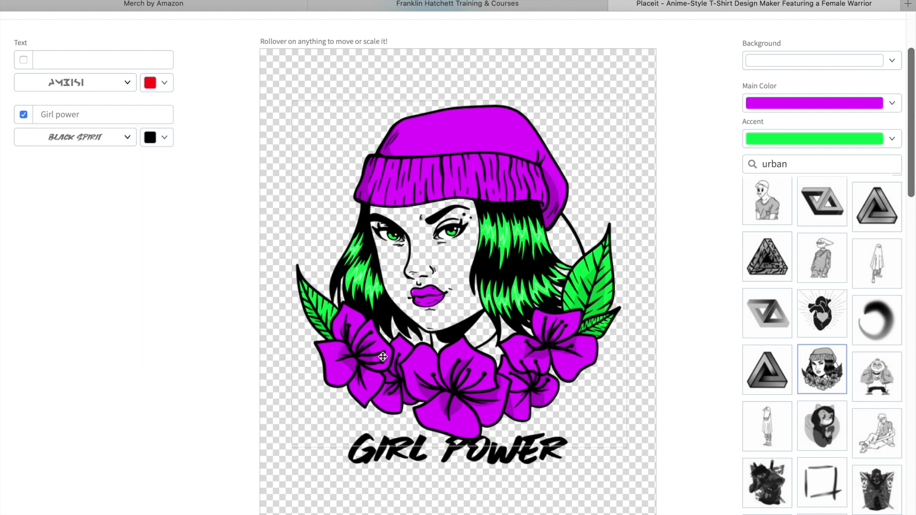
scroll(658, 291, up, 3)
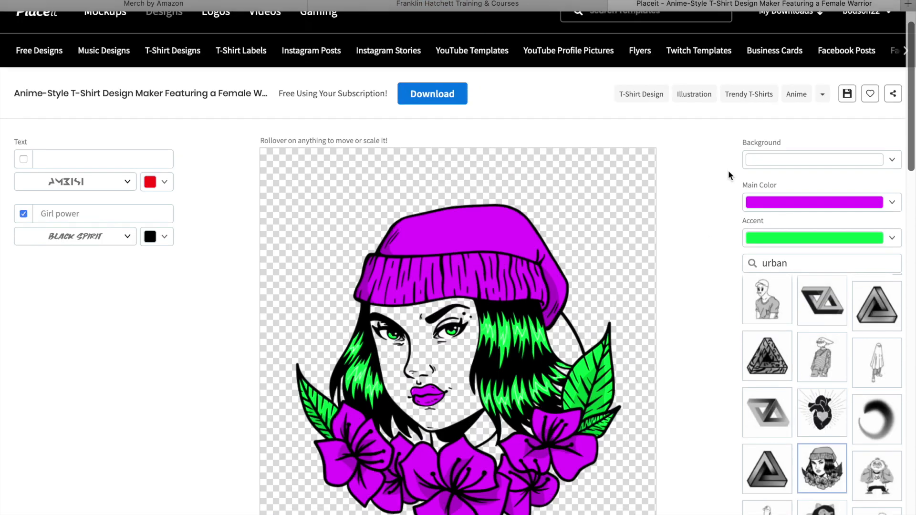
scroll(657, 292, down, 2)
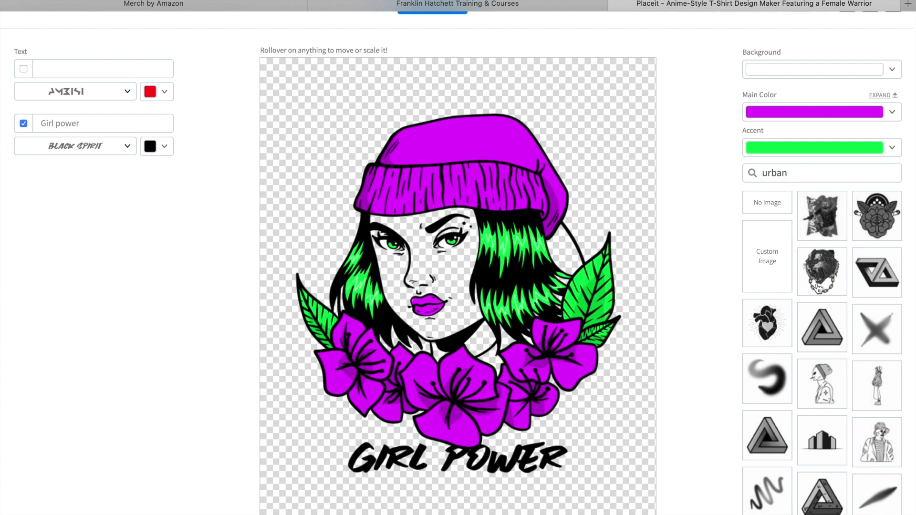
scroll(733, 397, up, 2)
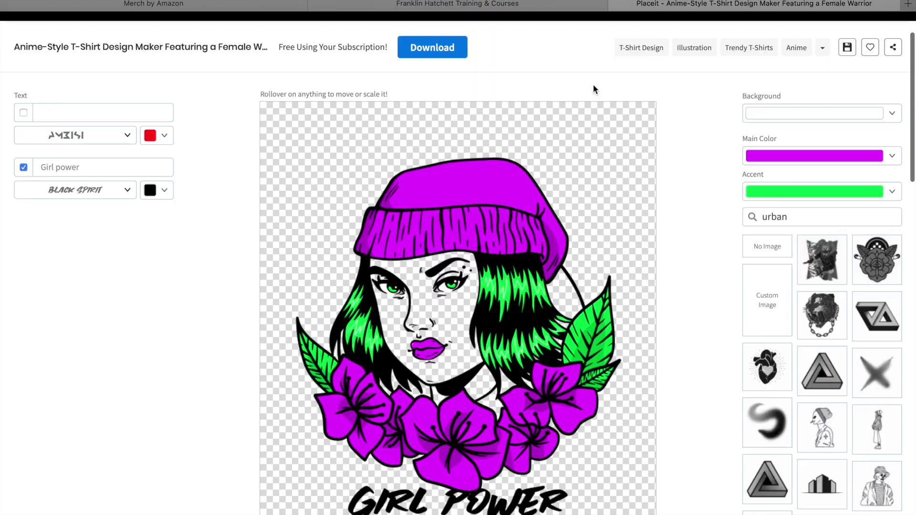
click(459, 53)
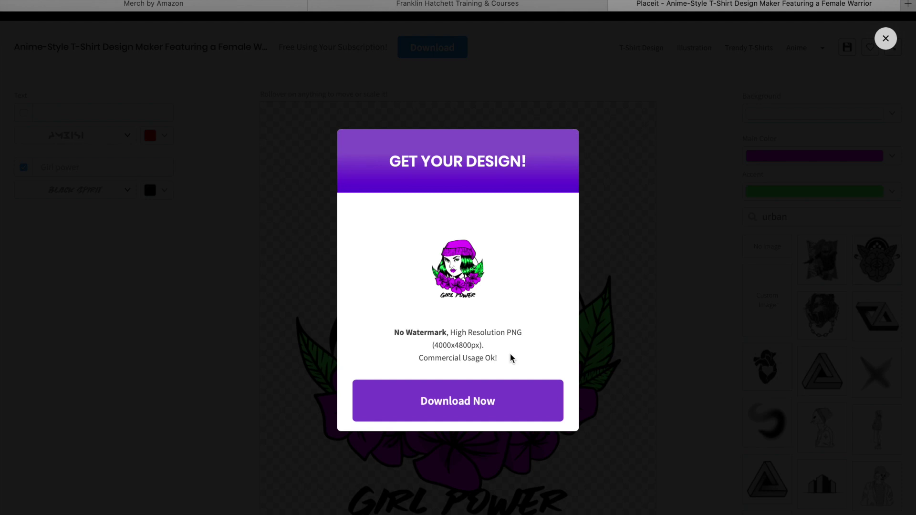
click(478, 405)
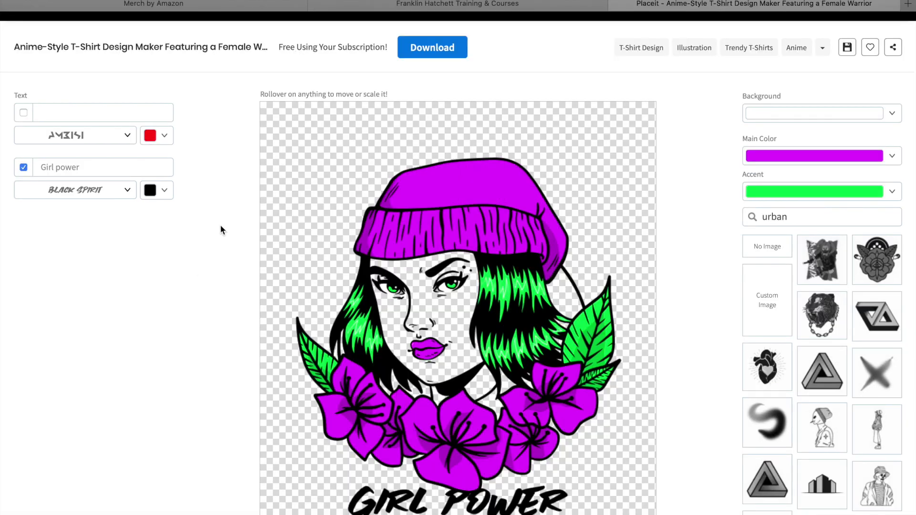
Open the logo maker and show all its logo templates without entering a brand name
scroll(221, 229, up, 3)
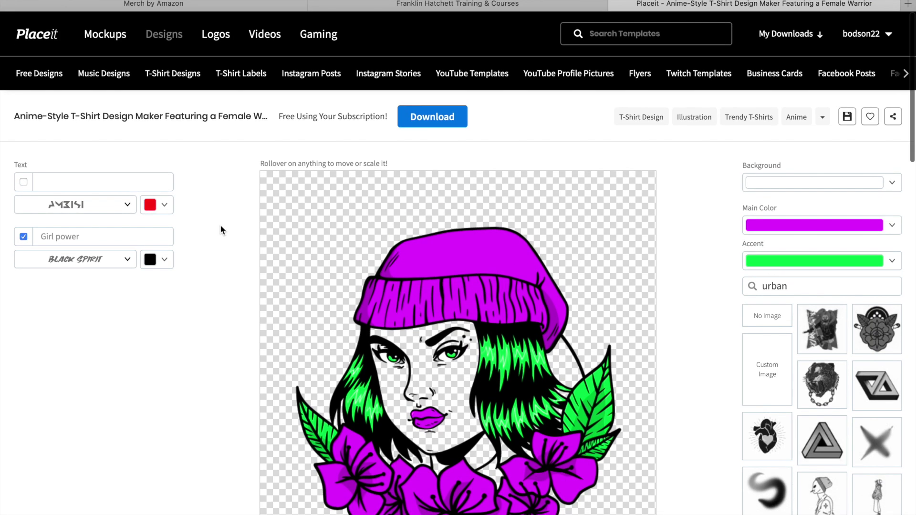
mouse_move(216, 42)
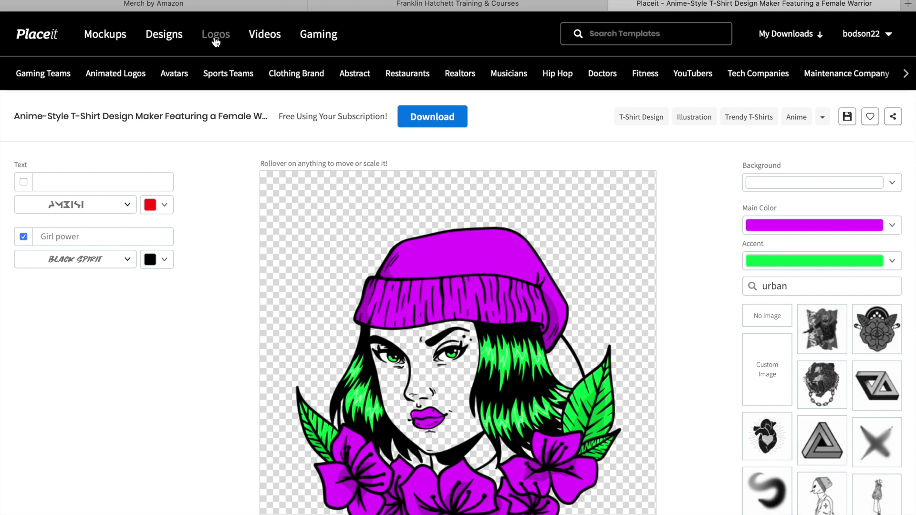
click(216, 42)
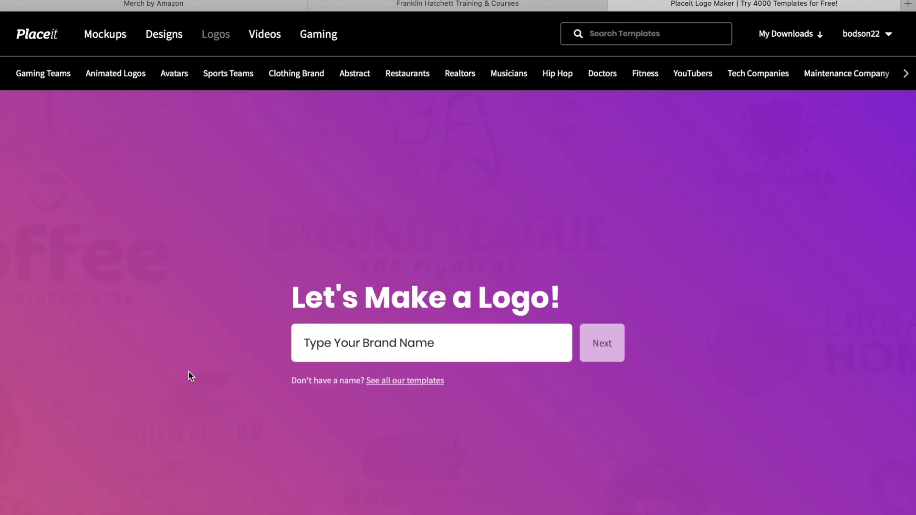
click(405, 385)
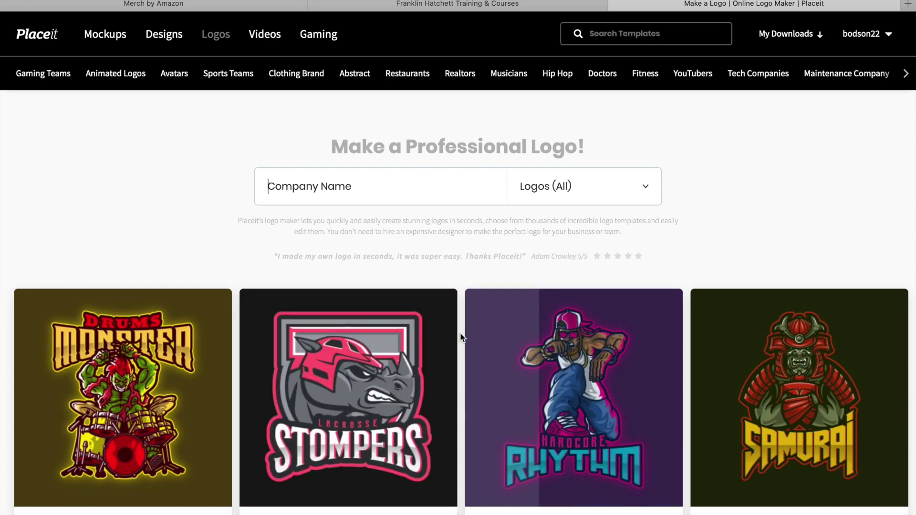
Look through the logo templates down to the end of the first results page and back up
scroll(461, 338, down, 3)
mouse_move(326, 225)
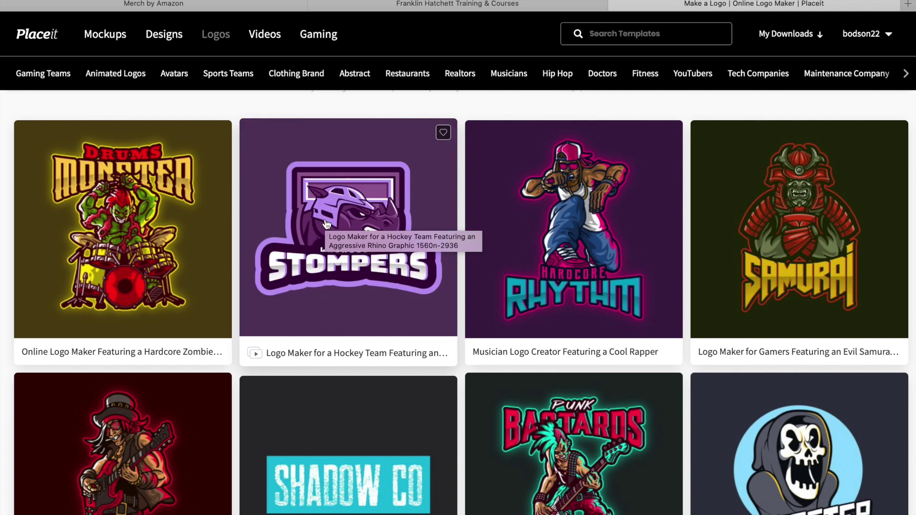
scroll(568, 266, down, 2)
scroll(568, 266, down, 3)
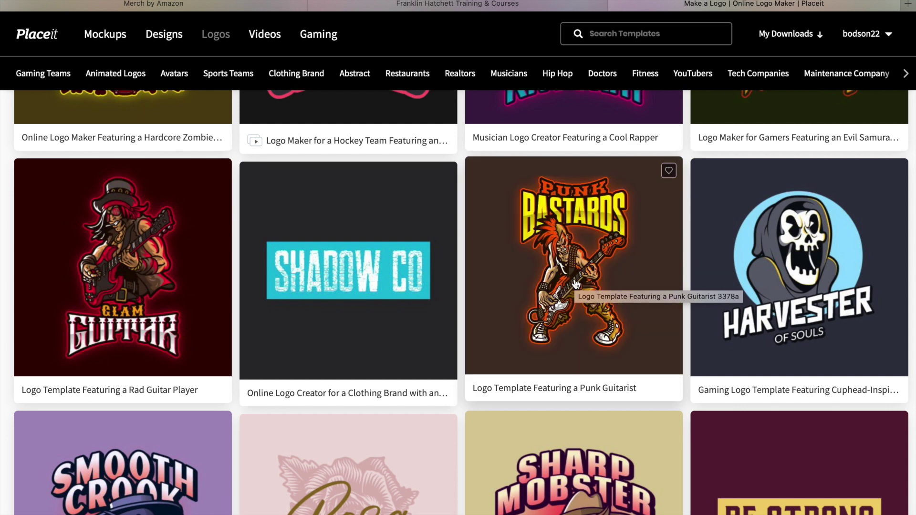
scroll(576, 284, down, 5)
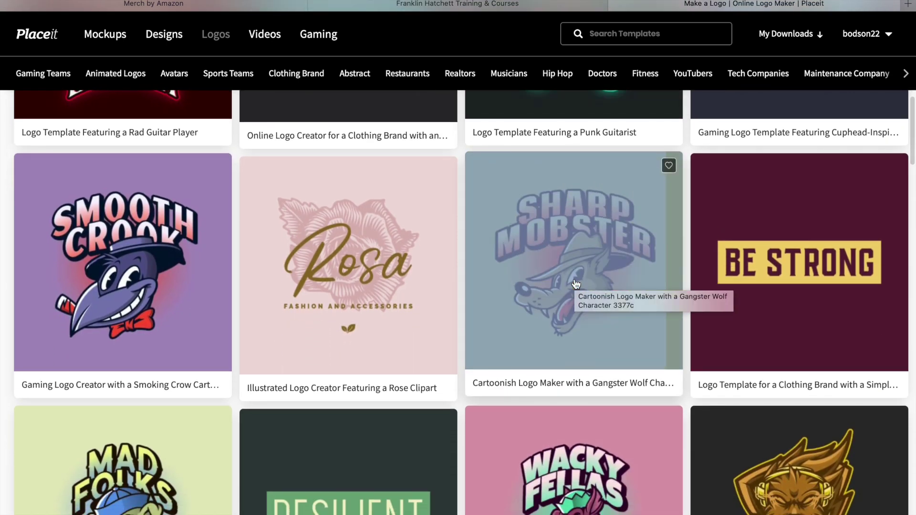
scroll(577, 284, down, 4)
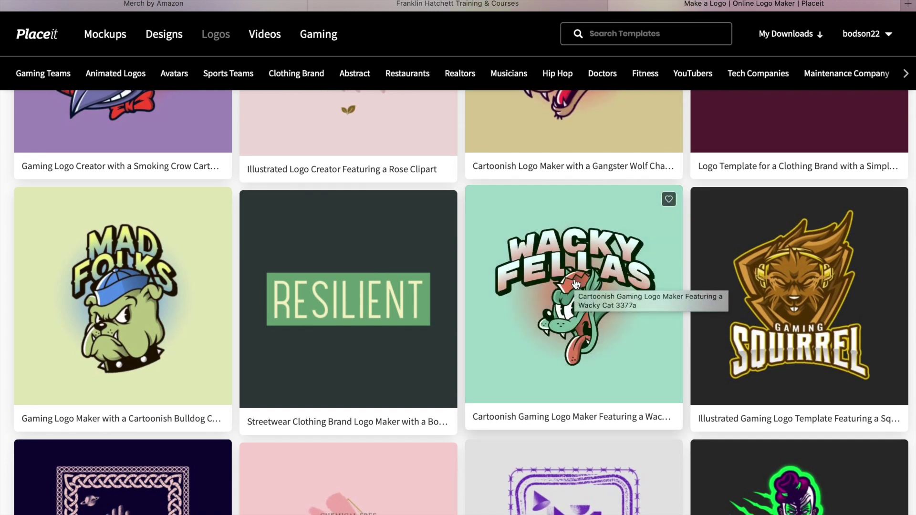
scroll(576, 284, down, 4)
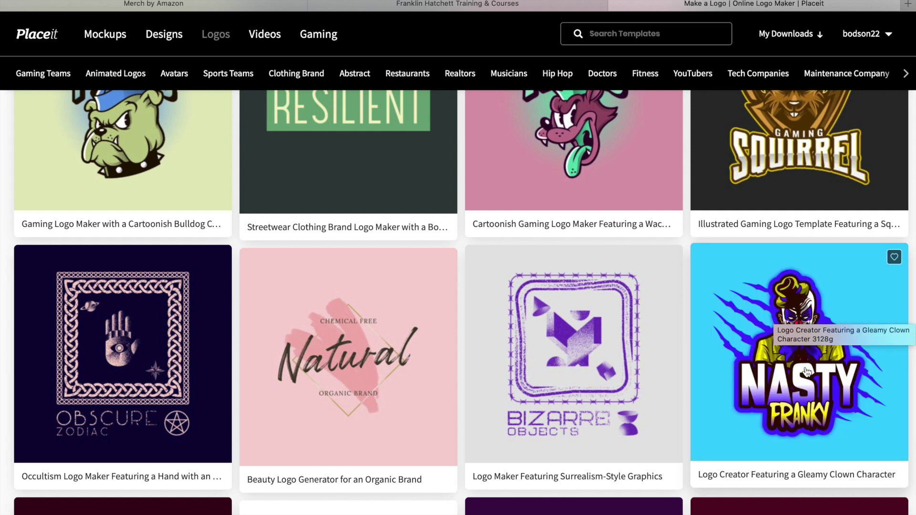
scroll(807, 372, down, 5)
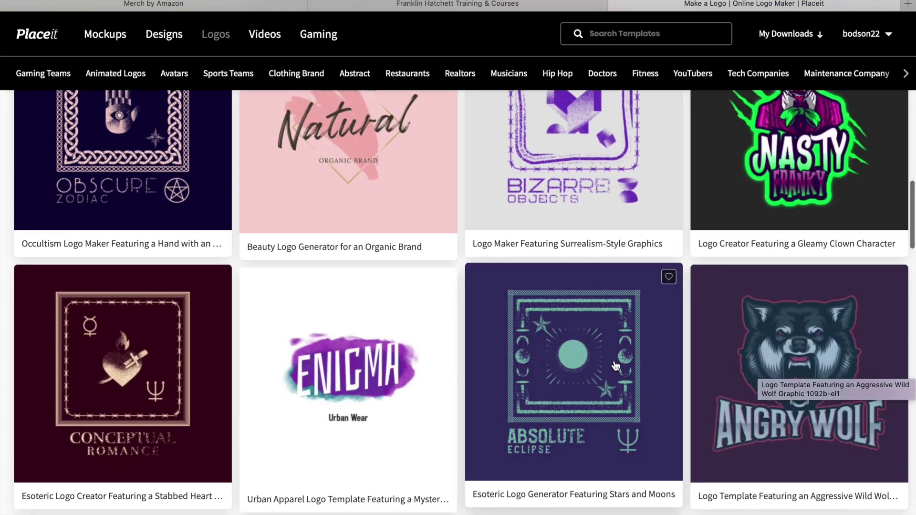
scroll(616, 365, down, 14)
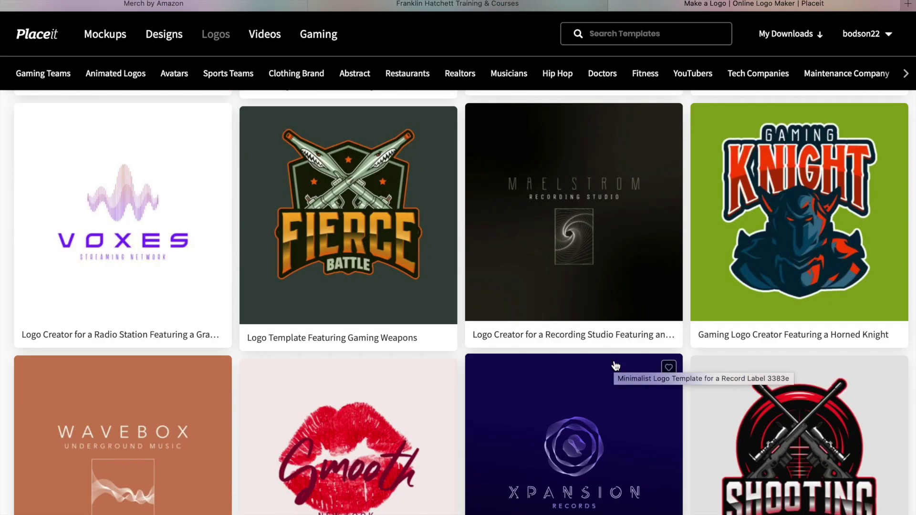
scroll(615, 366, down, 9)
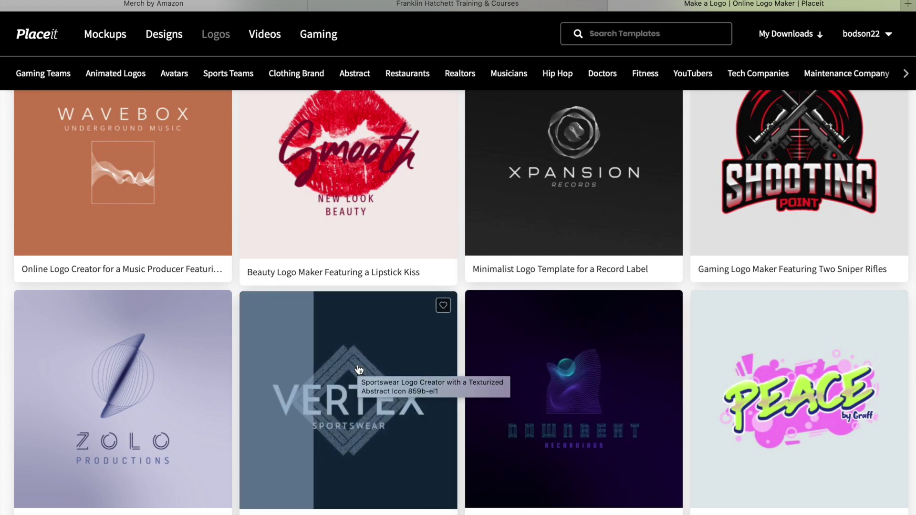
scroll(359, 369, down, 8)
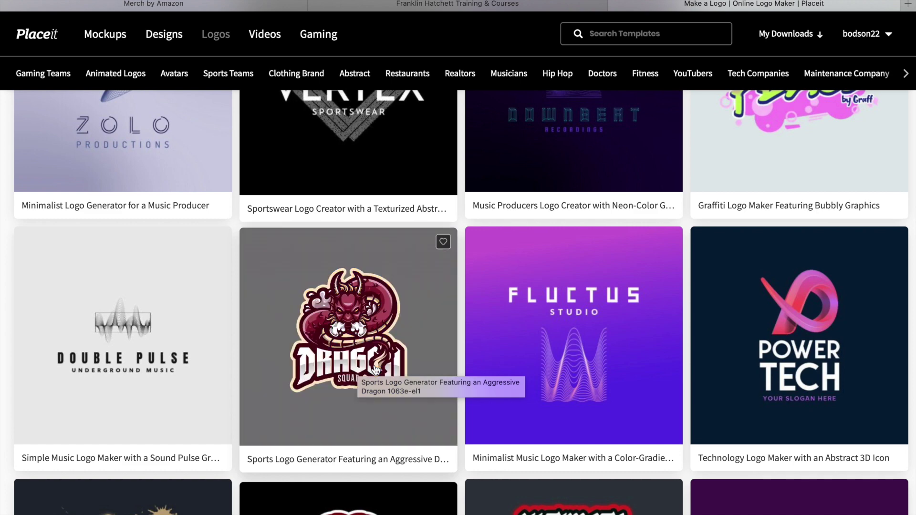
scroll(376, 369, down, 10)
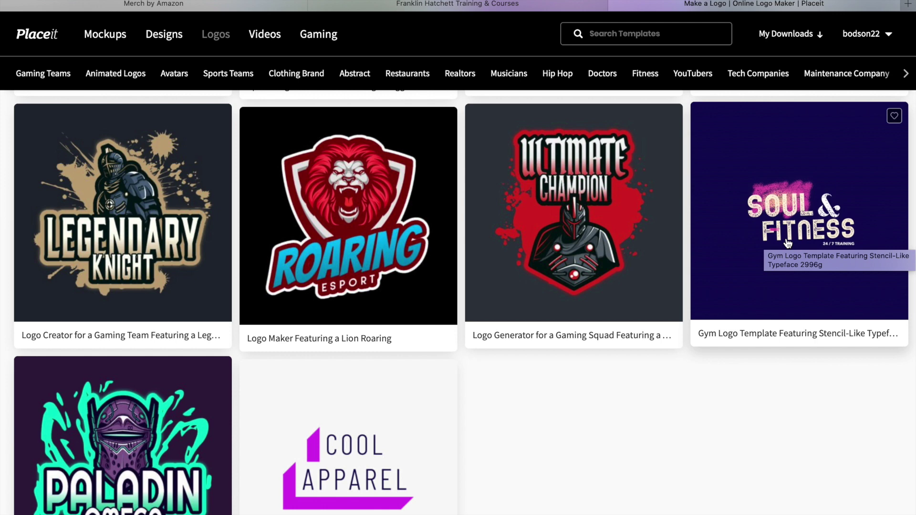
scroll(501, 272, down, 7)
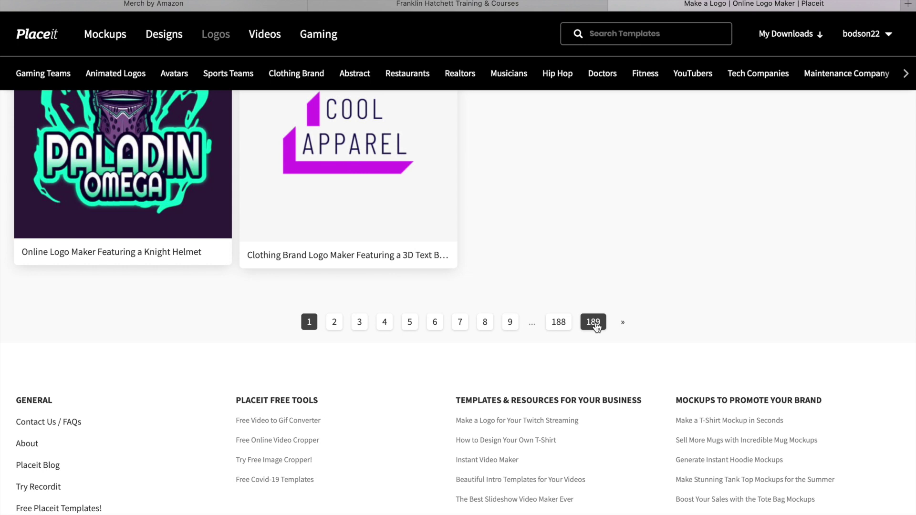
scroll(595, 326, up, 10)
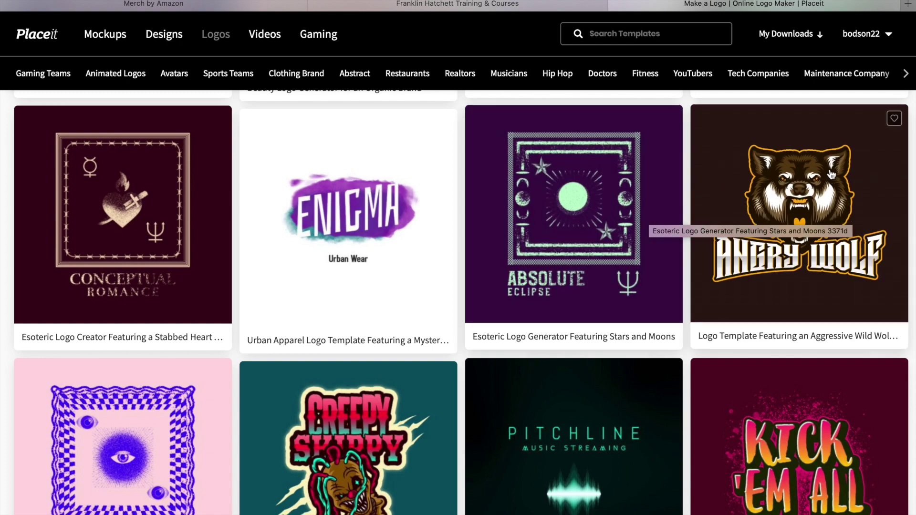
Open the "Angry Wolf" logo template and make its background transparent
click(802, 191)
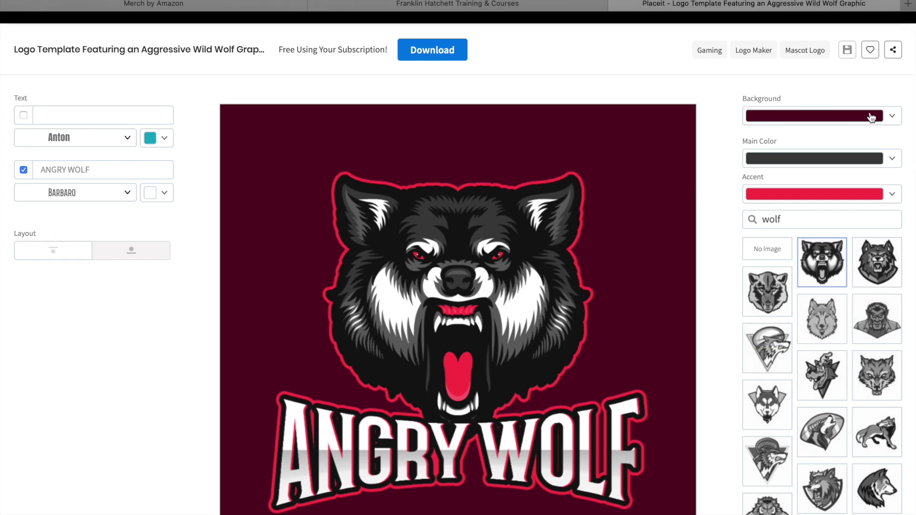
click(894, 116)
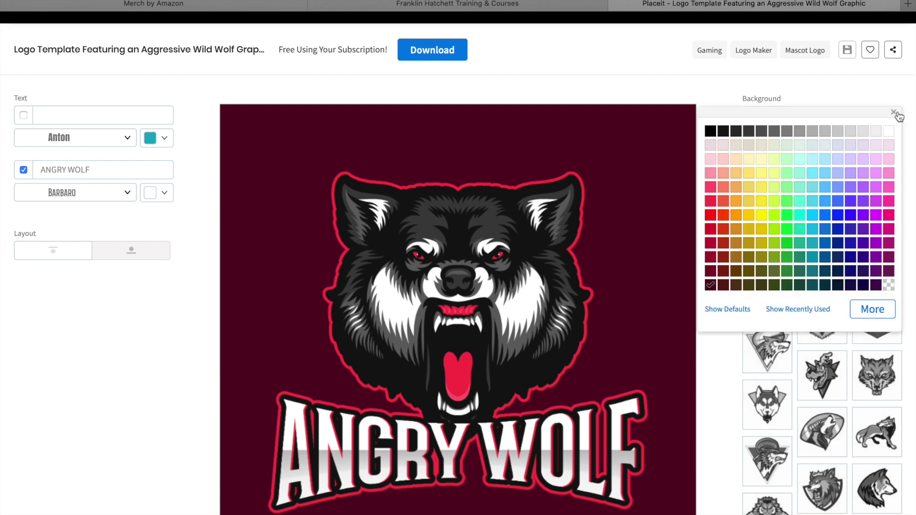
click(891, 287)
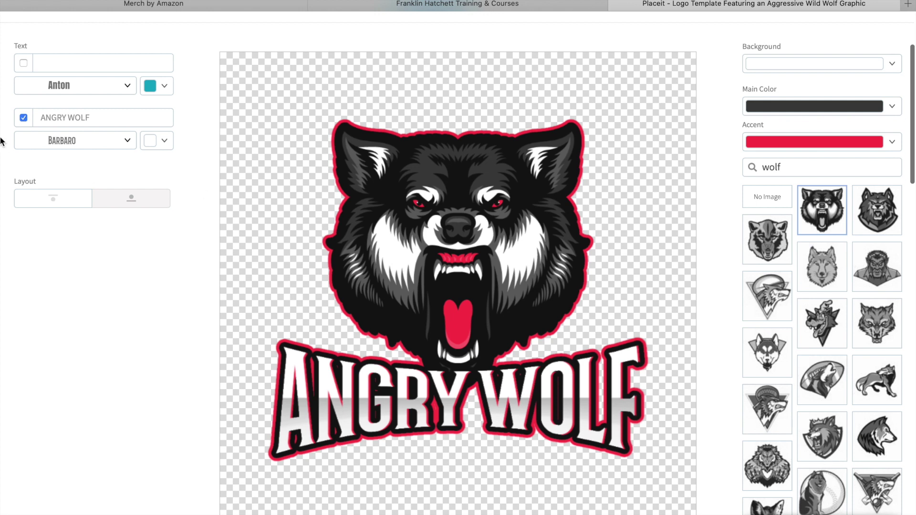
Change the logo's "ANGRY WOLF" text to "LONE WOLF"
click(66, 118)
key(BackSpace)
key(BackSpace)
key(BackSpace)
key(BackSpace)
key(BackSpace)
text(lon)
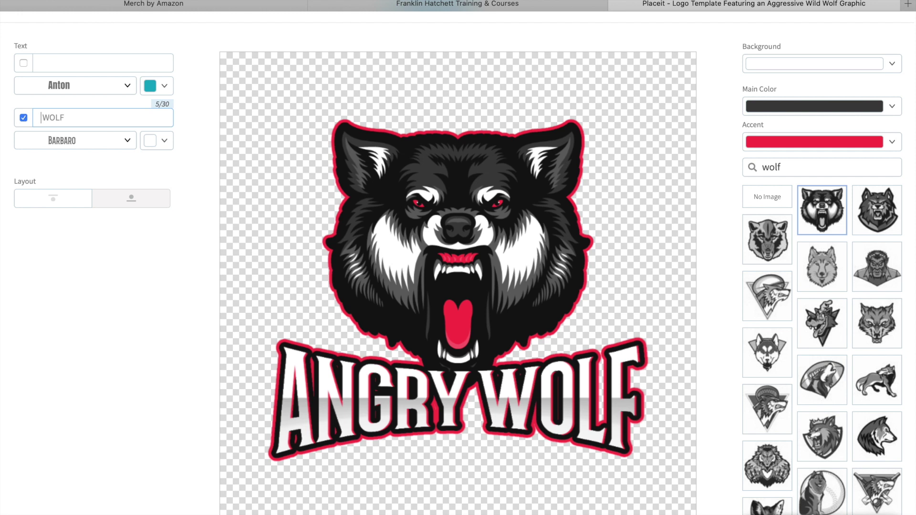
text(e)
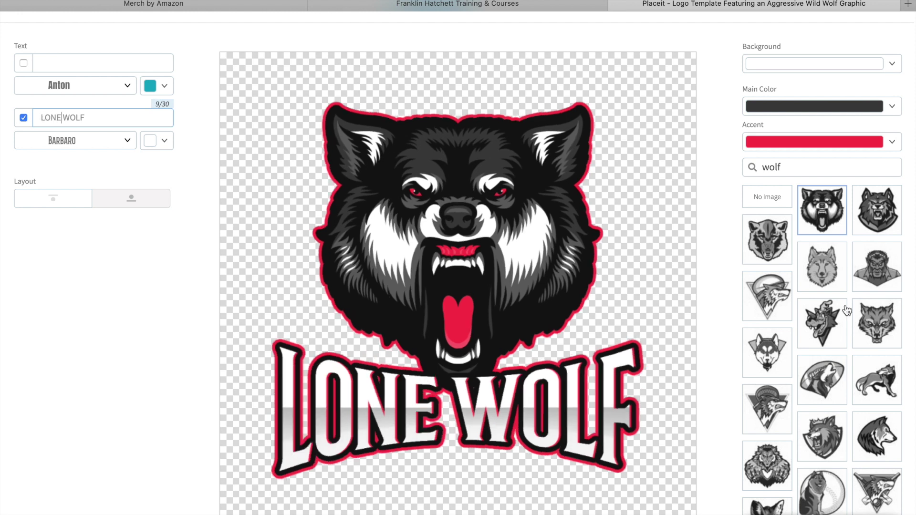
Try the wolf wearing a gas mask as the logo's graphic
scroll(847, 311, down, 2)
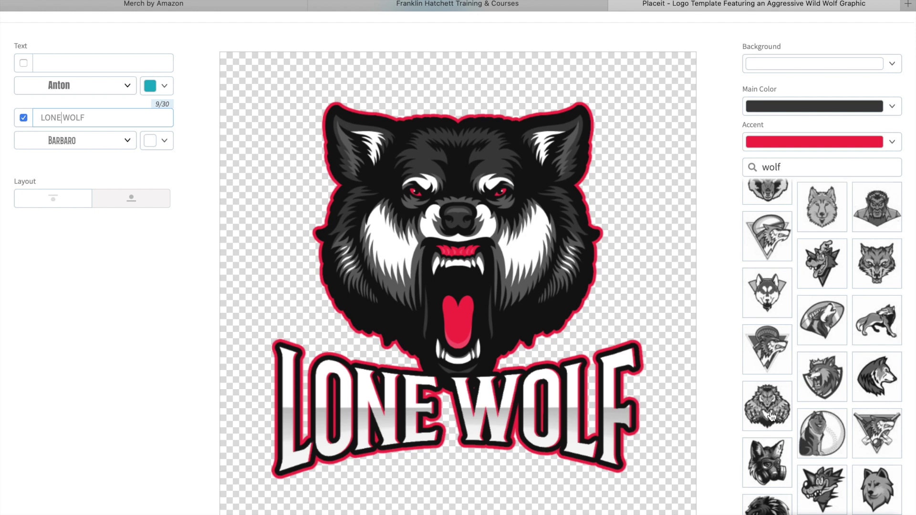
scroll(811, 480, down, 2)
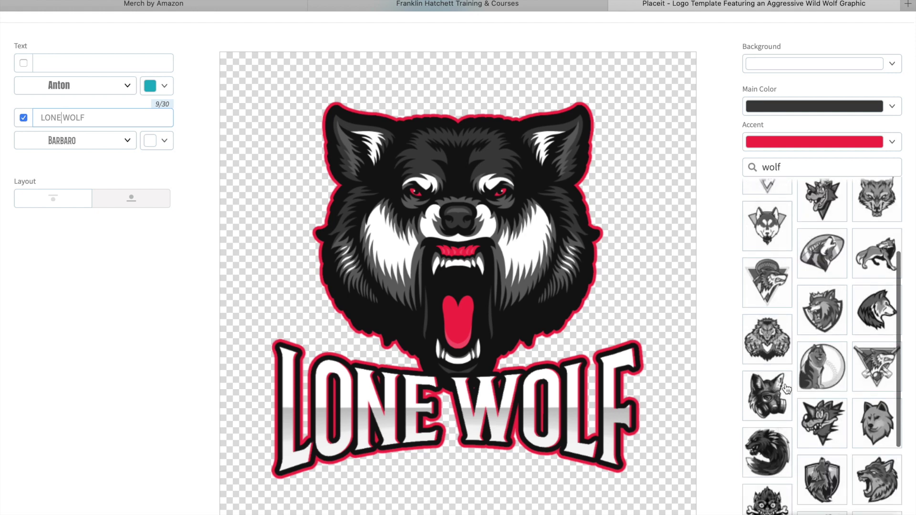
click(816, 312)
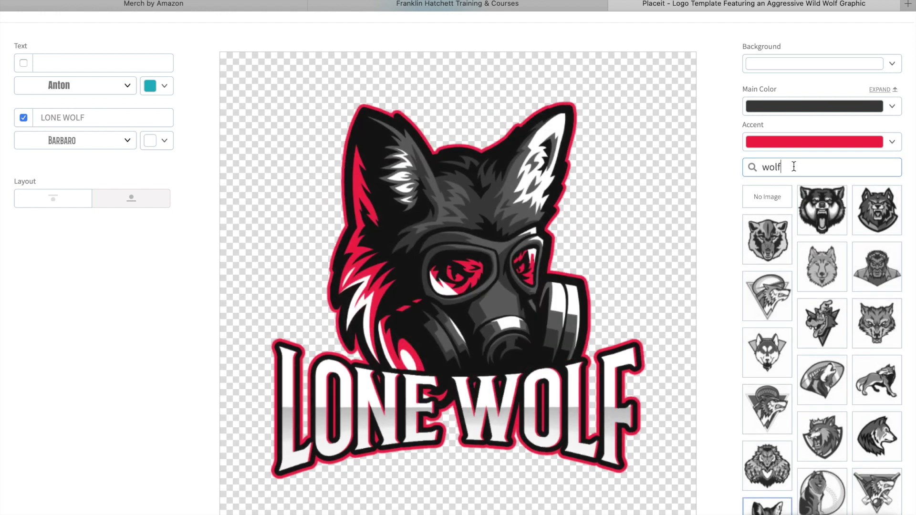
Search the graphics for "skull" and, after trying the hooded skull, use the skull wearing a gas mask
key(BackSpace)
key(BackSpace)
key(BackSpace)
key(BackSpace)
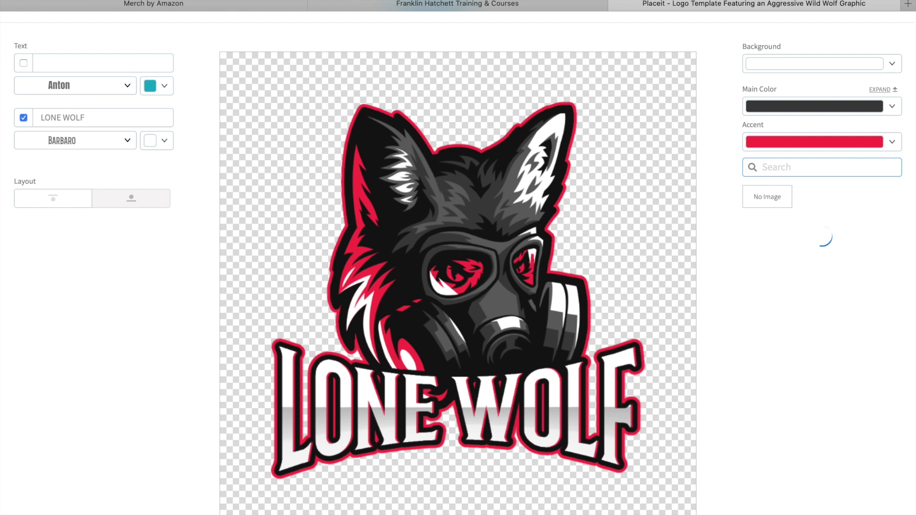
text(skull)
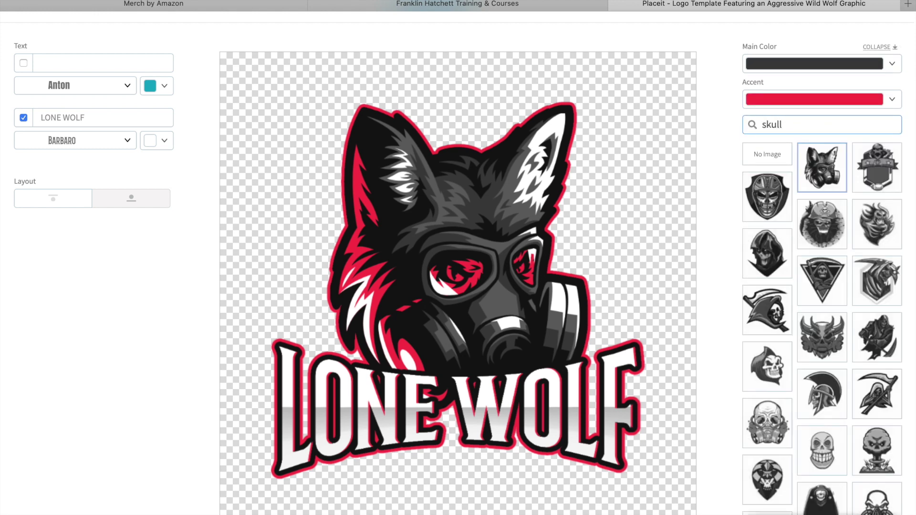
click(771, 258)
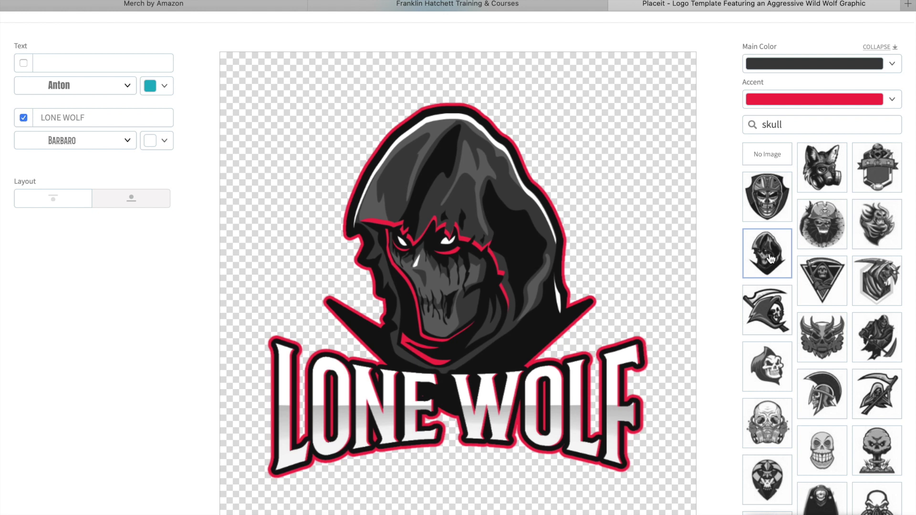
click(756, 440)
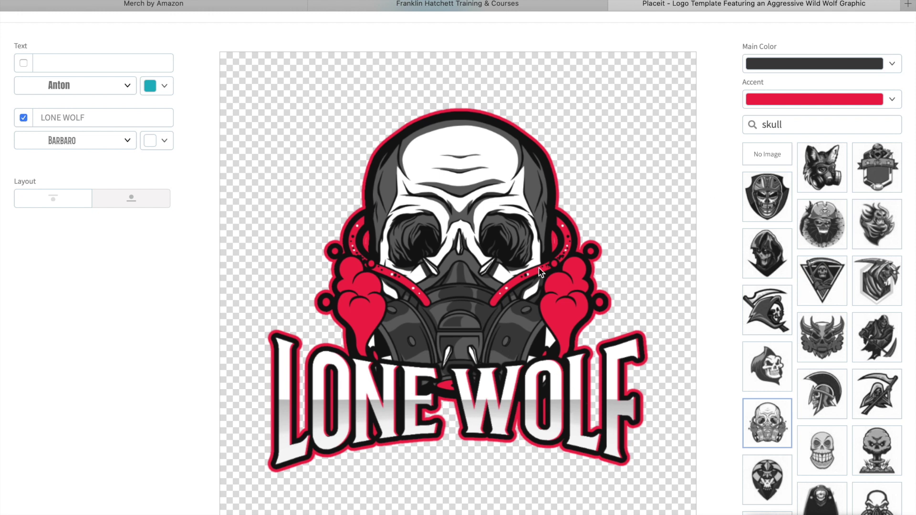
Search the graphics for "car" and use the sports car over a striped circle as the logo's graphic
double_click(809, 124)
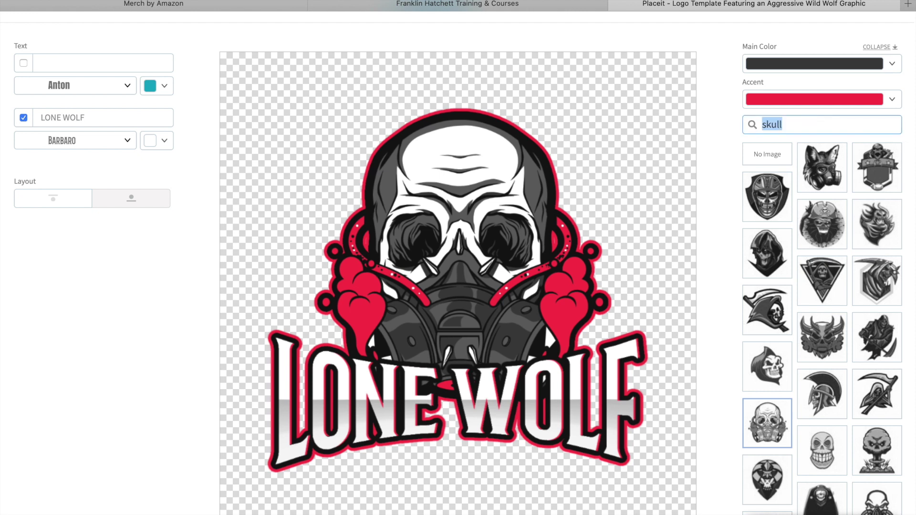
key(BackSpace)
text(car)
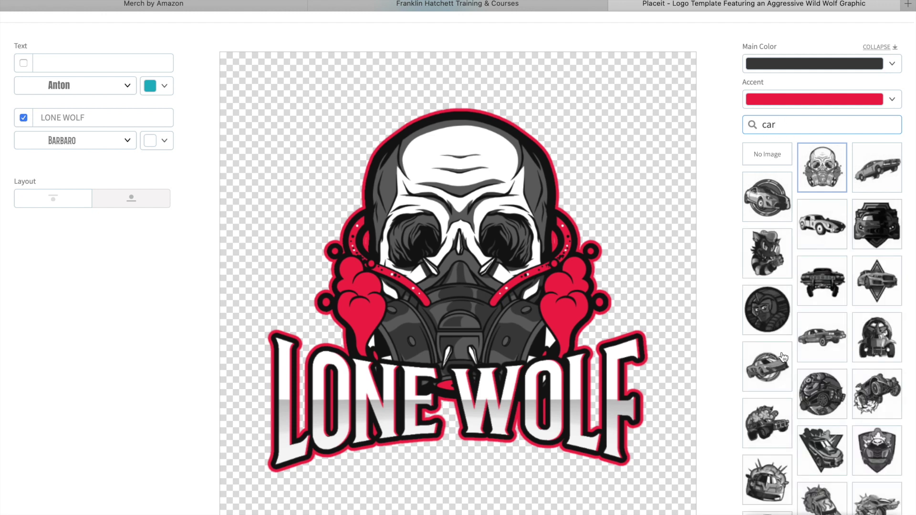
click(783, 372)
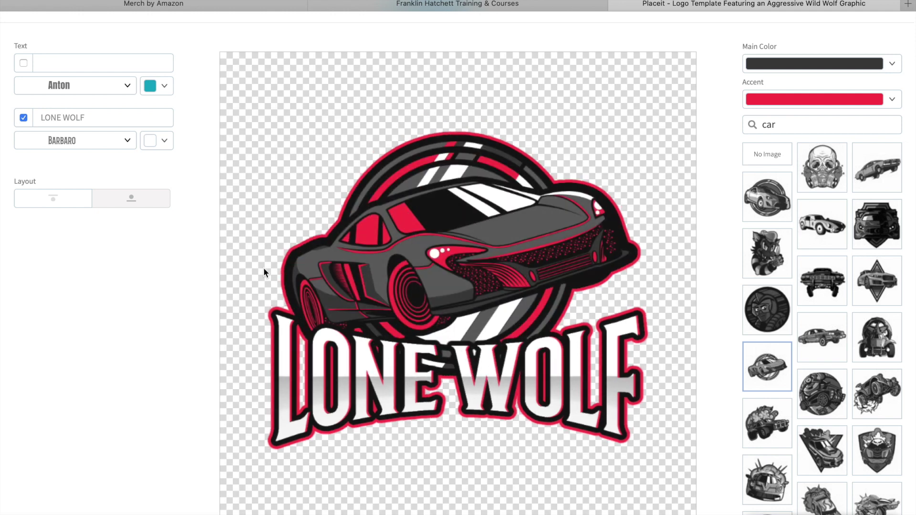
Change the logo's "LONE WOLF" text to "drive fast take chances" and look over the other car graphics
click(92, 117)
key(ctrl+a)
text(drive fast take chances)
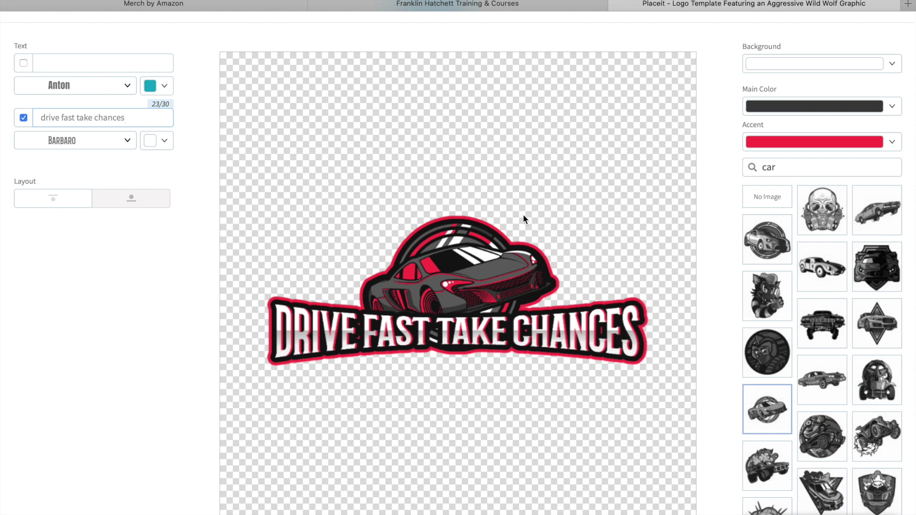
scroll(784, 321, down, 3)
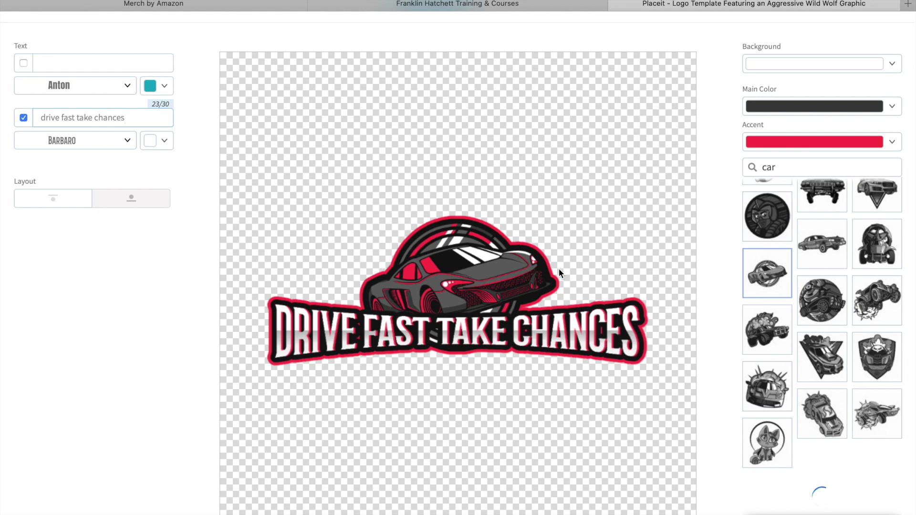
scroll(795, 289, up, 3)
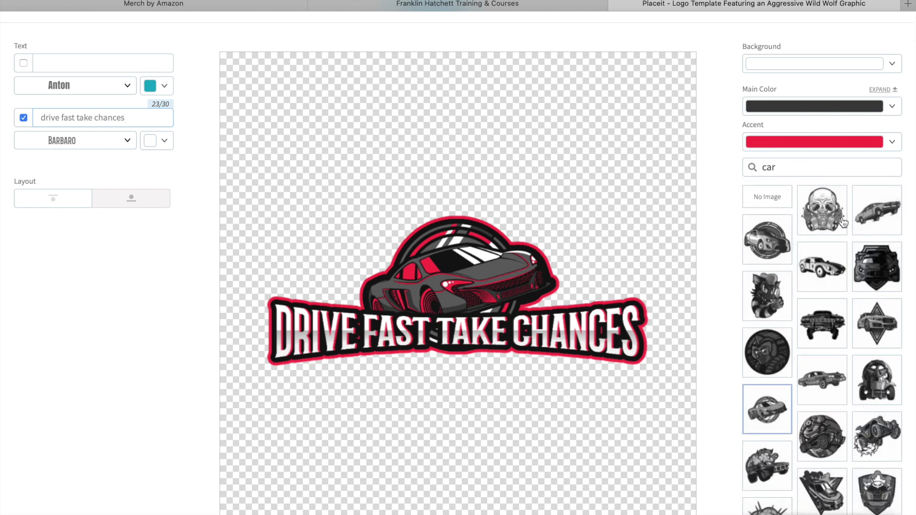
Leave the logo template and open the free templates page from the Designs section
scroll(831, 253, up, 3)
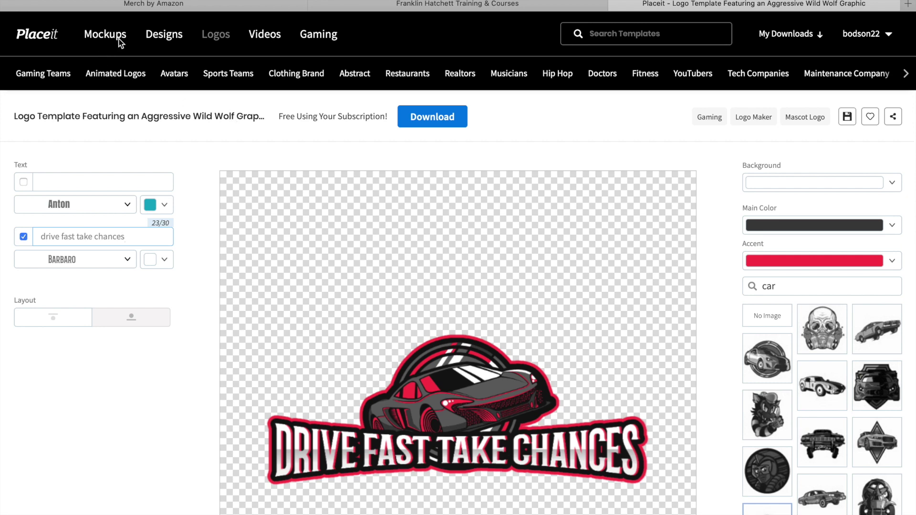
click(166, 35)
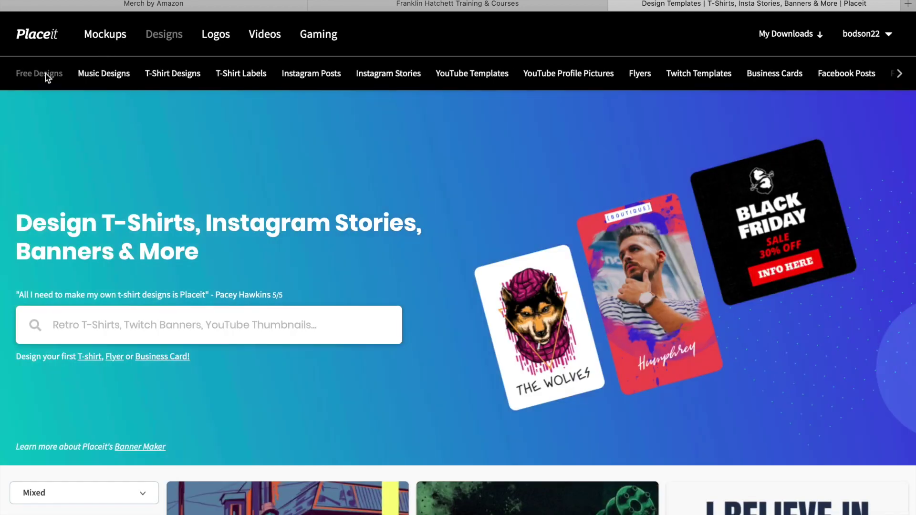
click(45, 74)
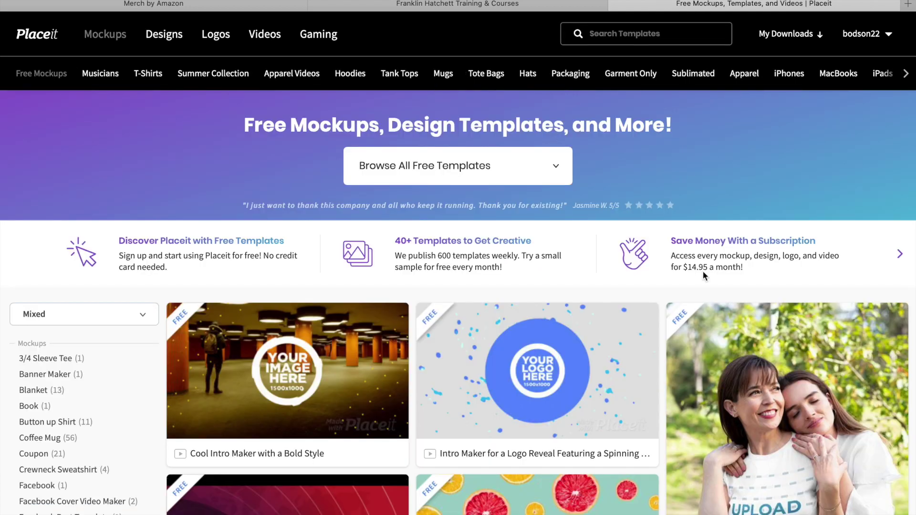
Browse the first page of free mockups and design templates to examine what kinds are offered
scroll(703, 271, down, 15)
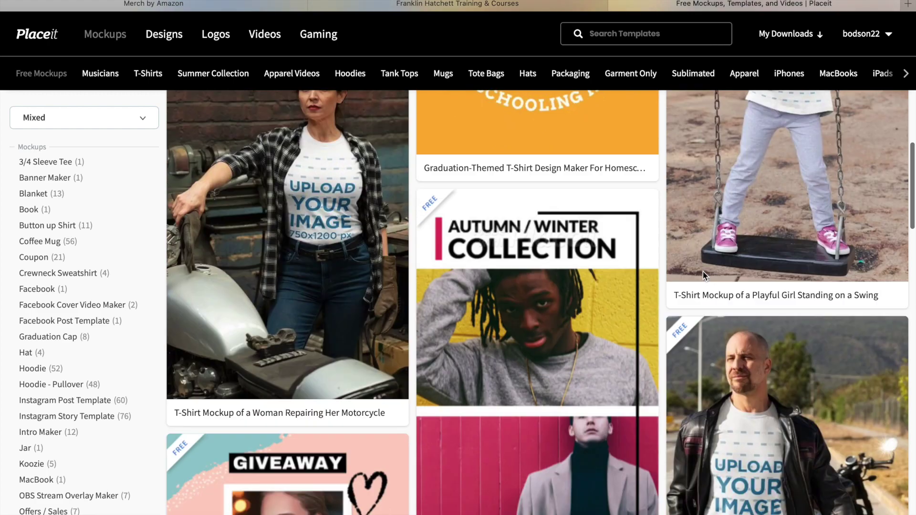
scroll(703, 271, down, 20)
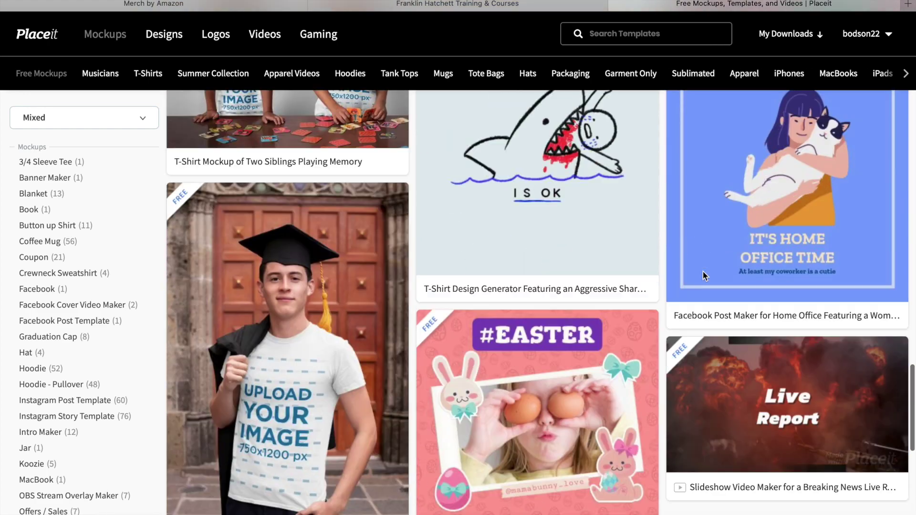
scroll(740, 153, up, 3)
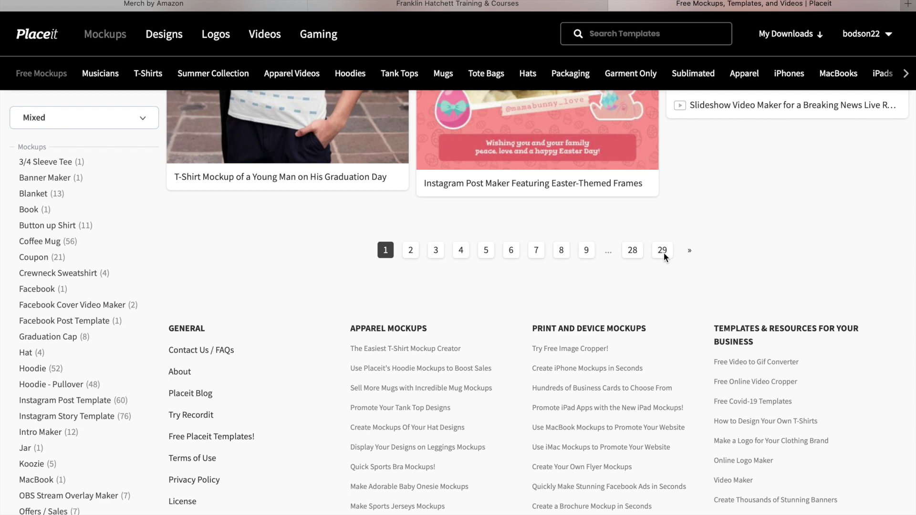
scroll(736, 207, up, 10)
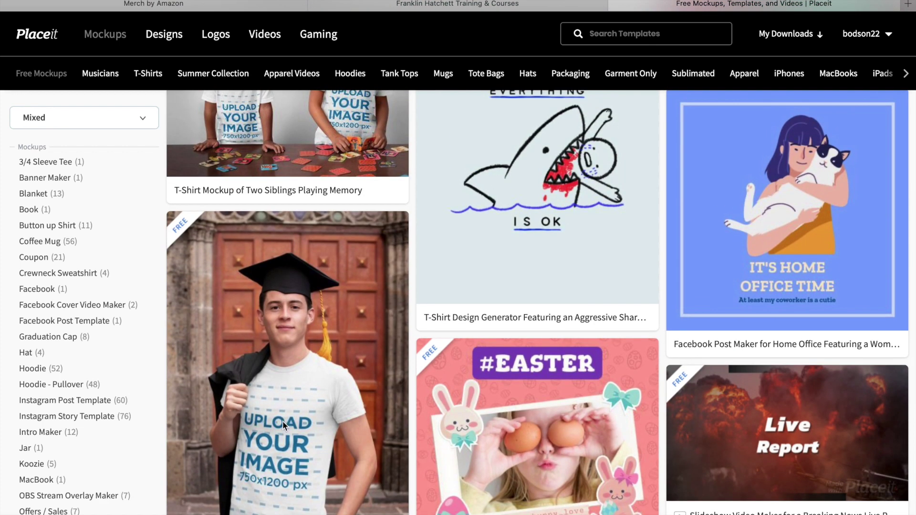
scroll(527, 345, up, 6)
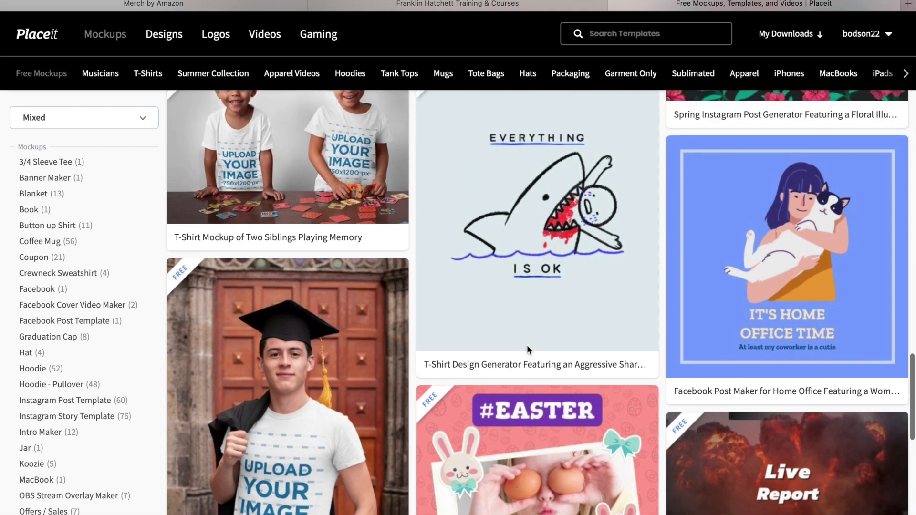
scroll(527, 345, up, 15)
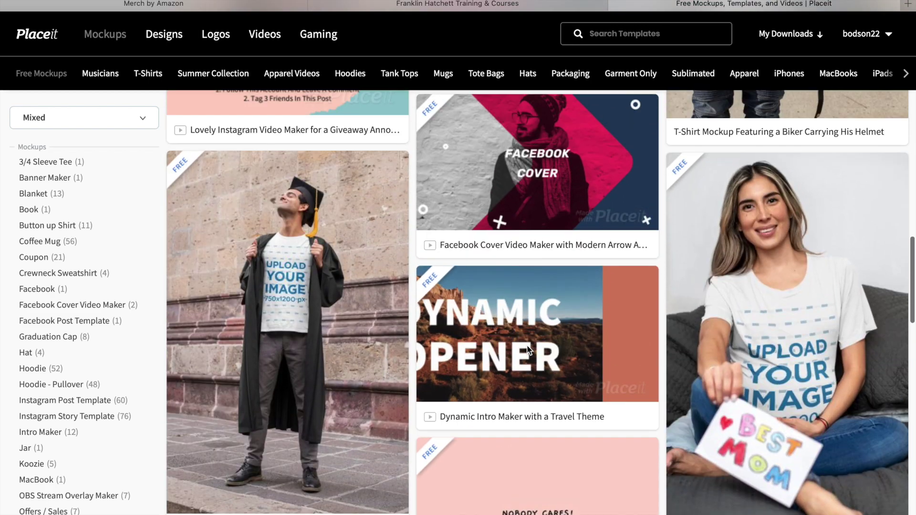
scroll(527, 350, up, 9)
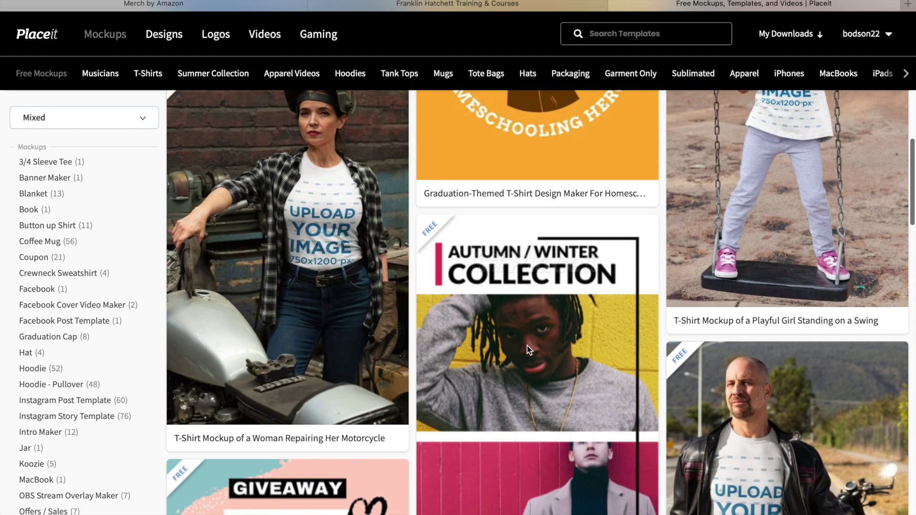
scroll(527, 345, up, 7)
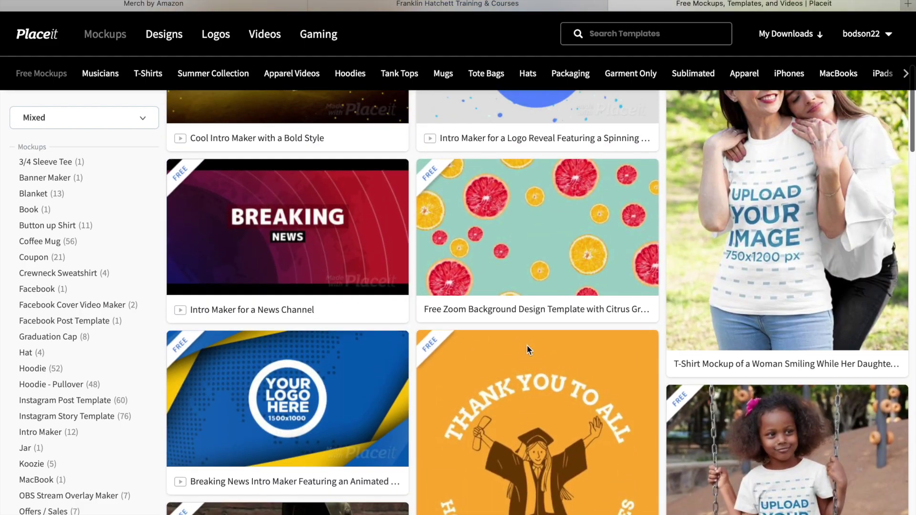
scroll(527, 345, up, 5)
scroll(527, 344, down, 20)
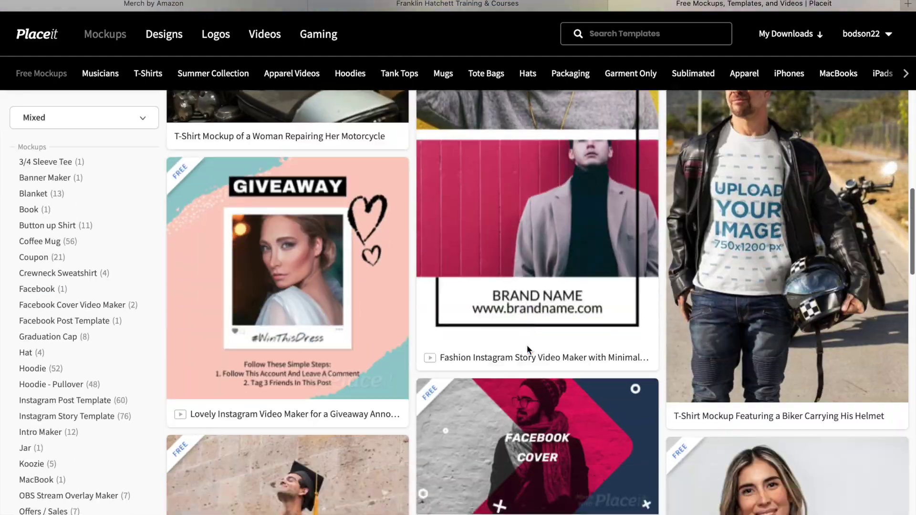
scroll(527, 344, up, 8)
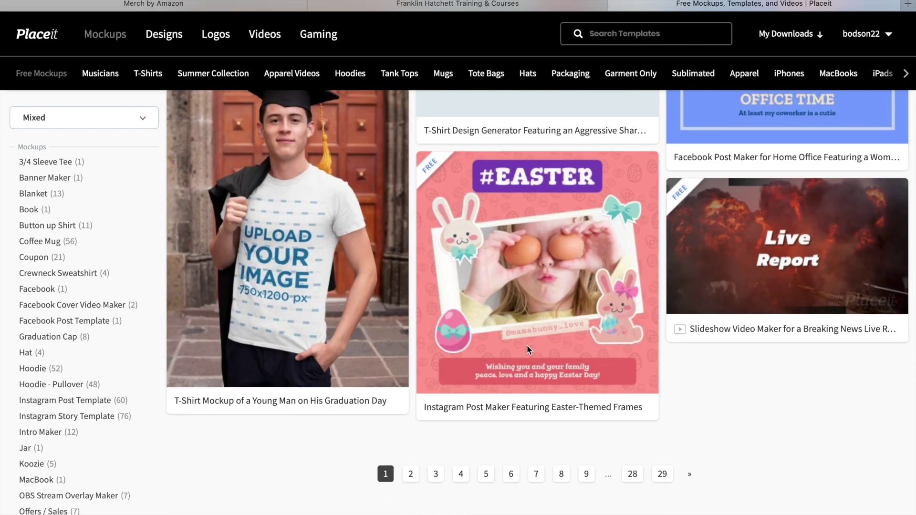
scroll(527, 345, down, 1)
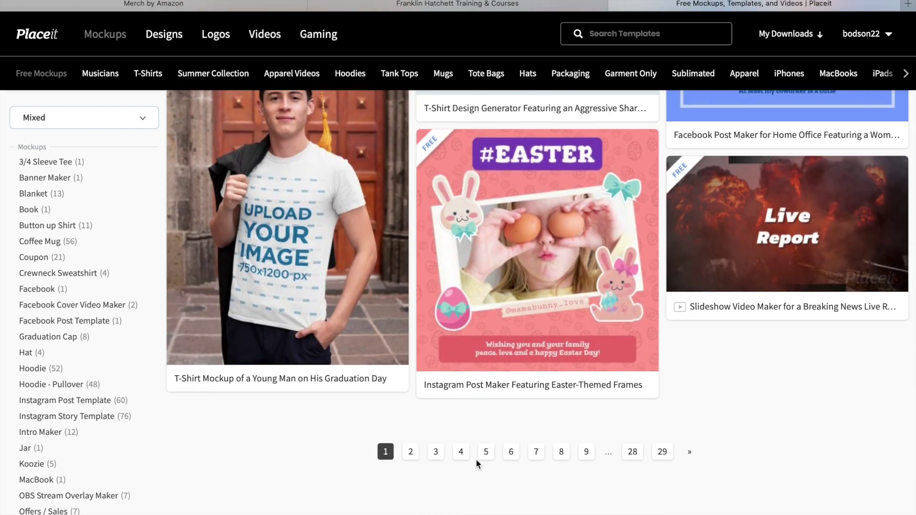